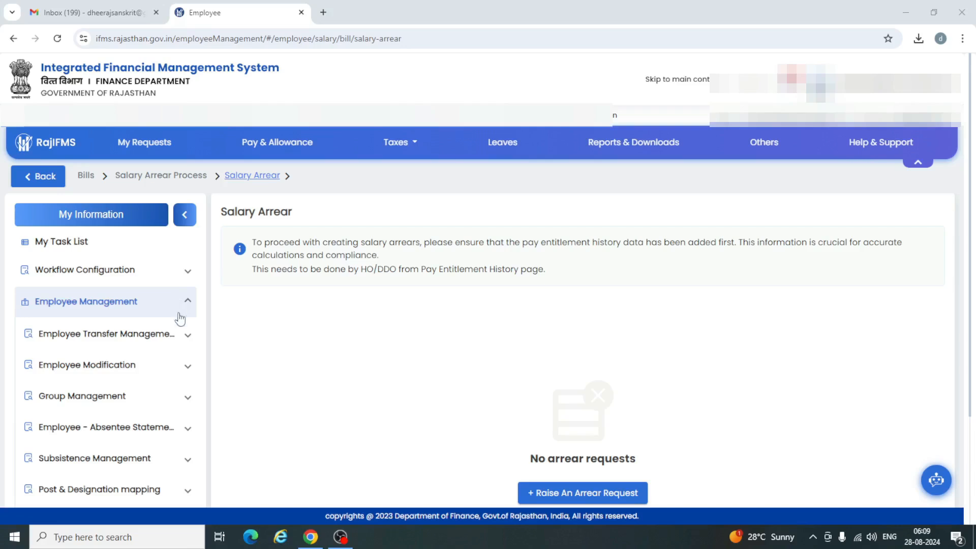
Open the Pay Entitlement History employee list under Employee Modification and show 50 employees per page.
left_click(181, 367)
scroll(152, 377, "down", 5)
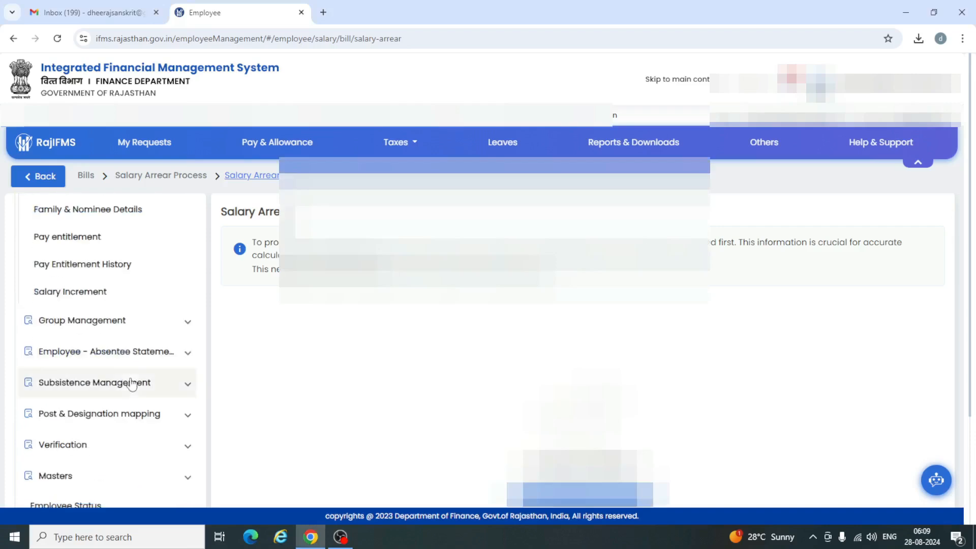
left_click(85, 265)
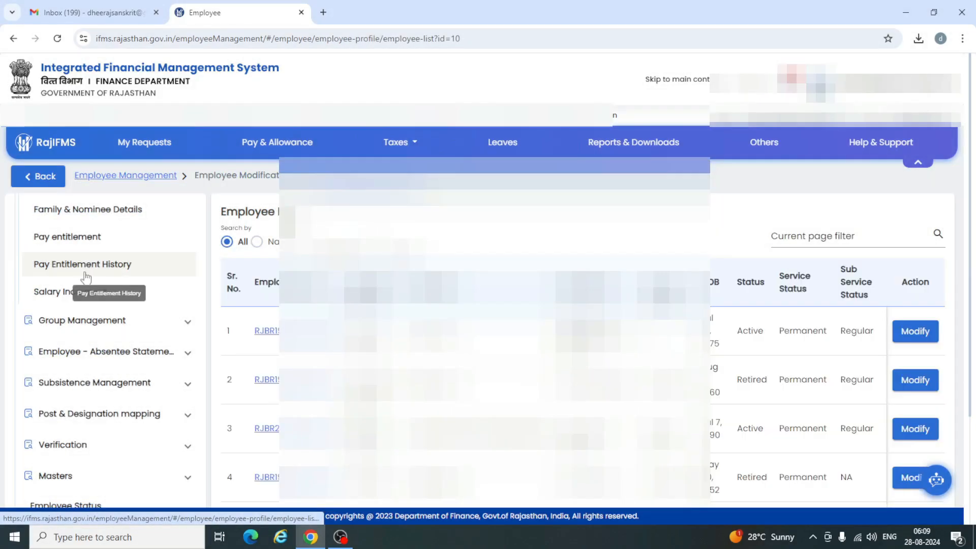
scroll(757, 475, "down", 2)
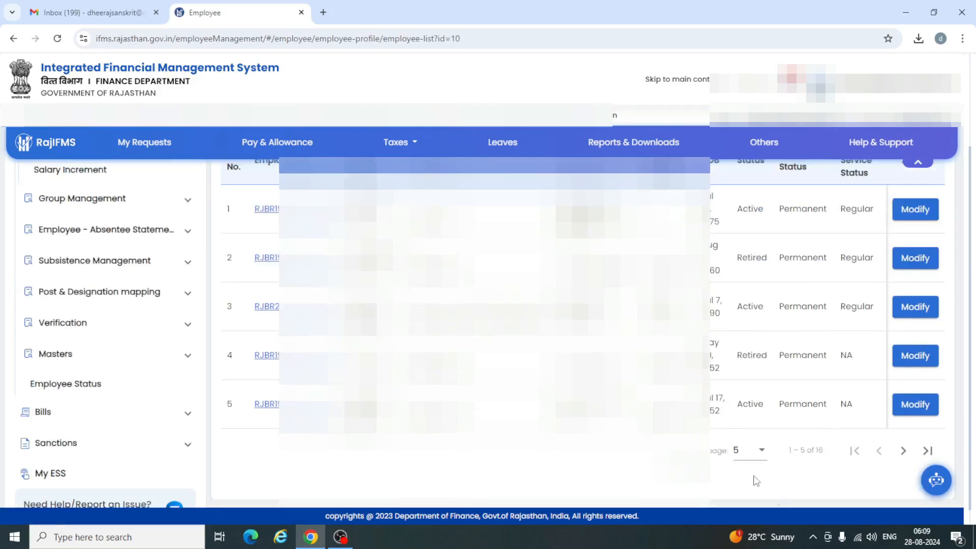
left_click(761, 452)
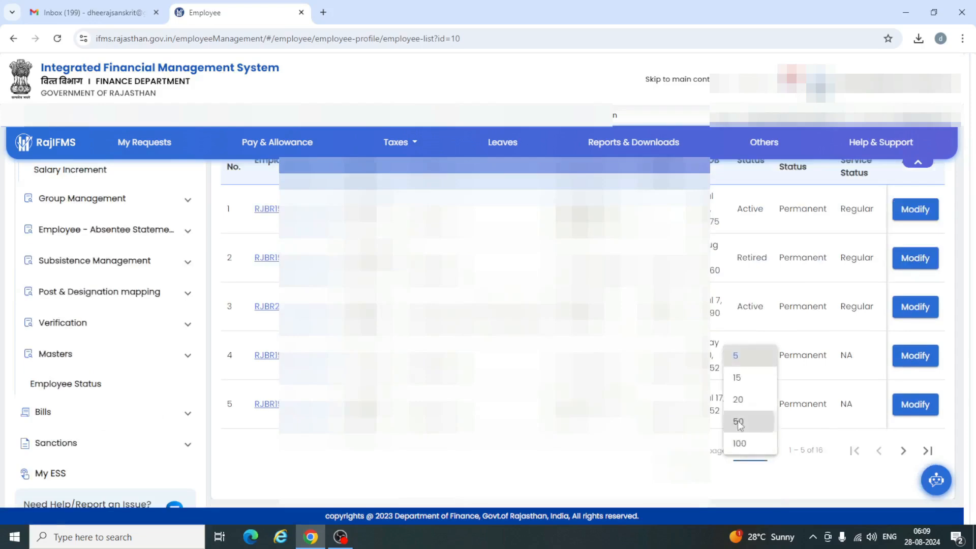
left_click(738, 425)
Open the required employee's record for modification and start adding a new pay entitlement.
scroll(488, 330, "down", 4)
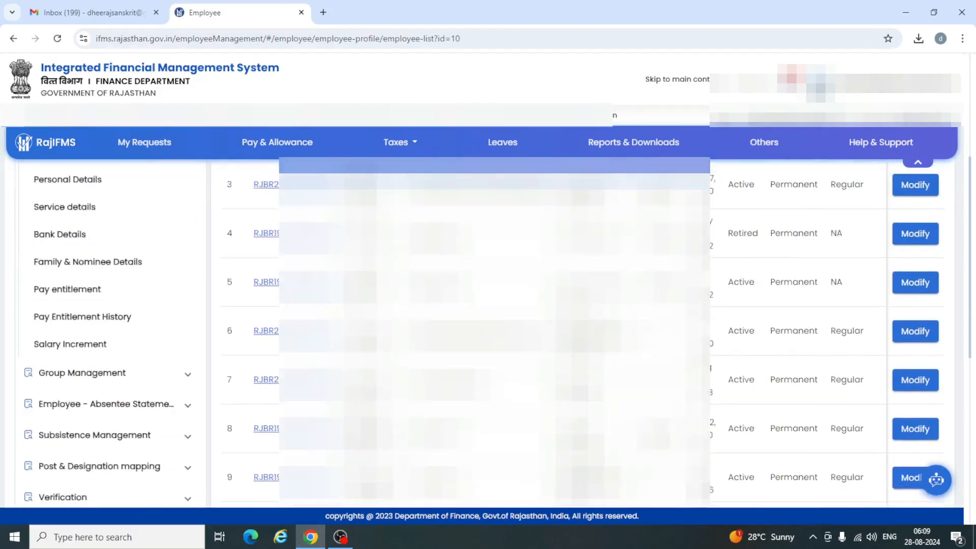
left_click(915, 405)
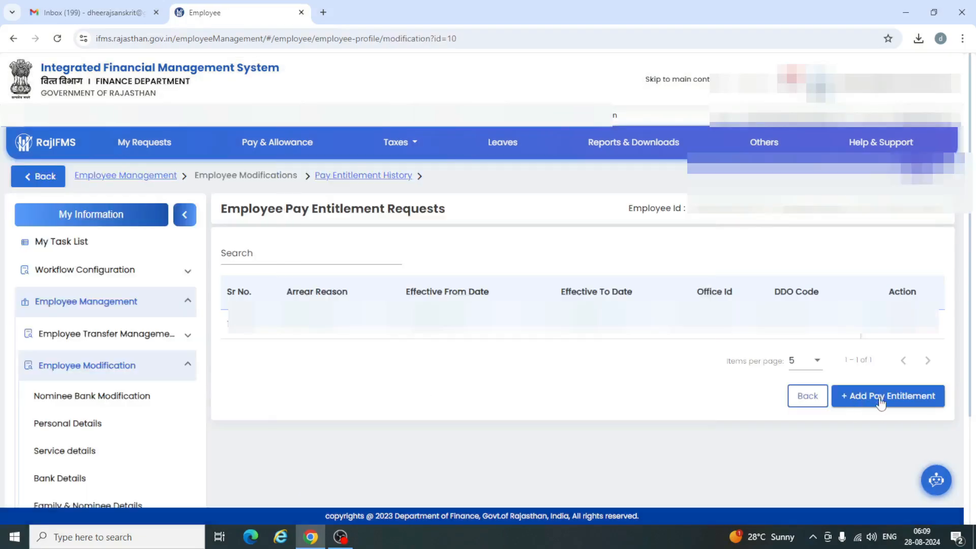
left_click(881, 401)
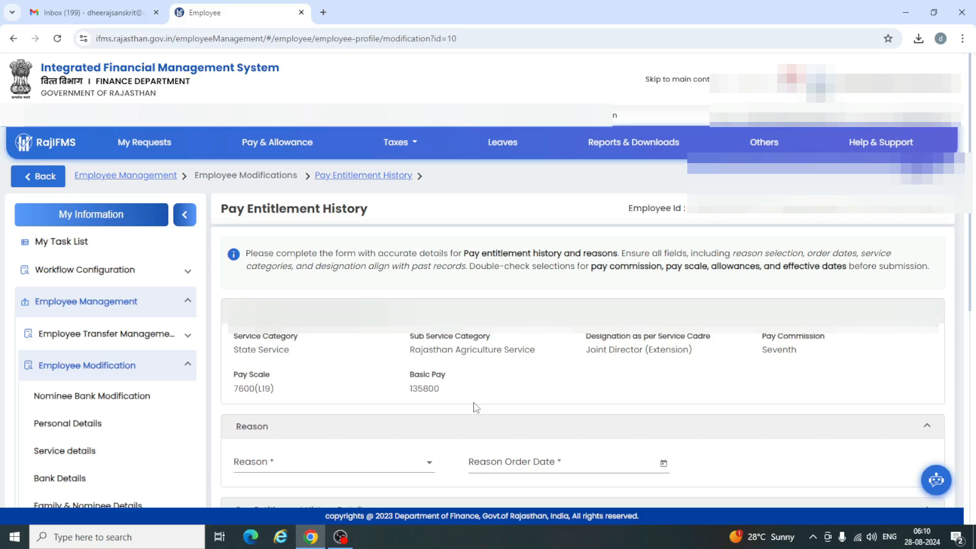
Choose Promotion as the pay entitlement reason and set the promotion order date to 23/7/2024.
scroll(476, 407, "down", 5)
left_click(335, 227)
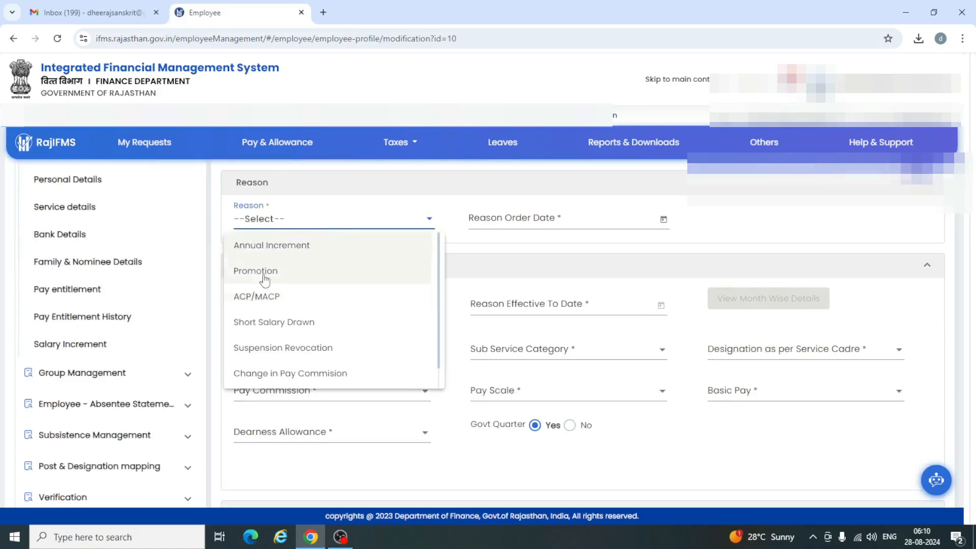
left_click(256, 271)
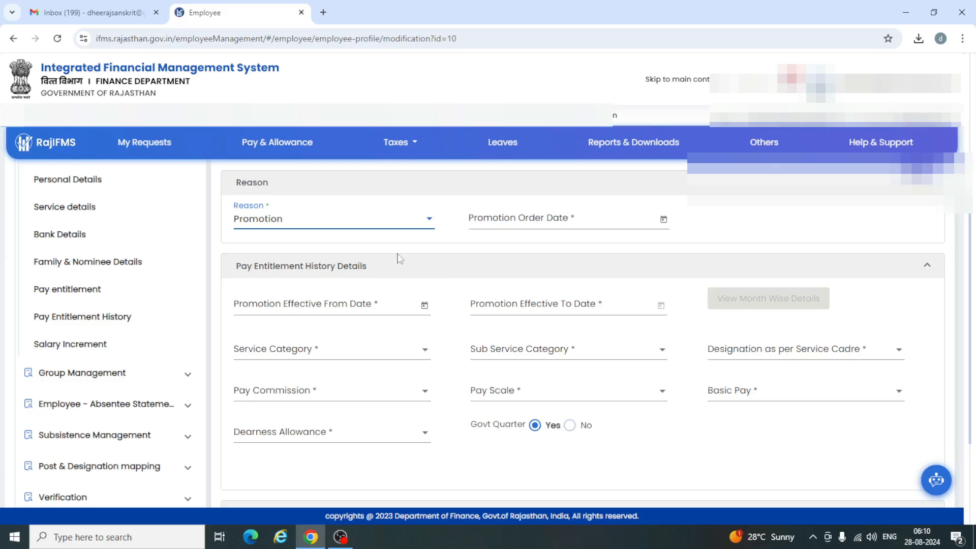
left_click(664, 221)
left_click(665, 222)
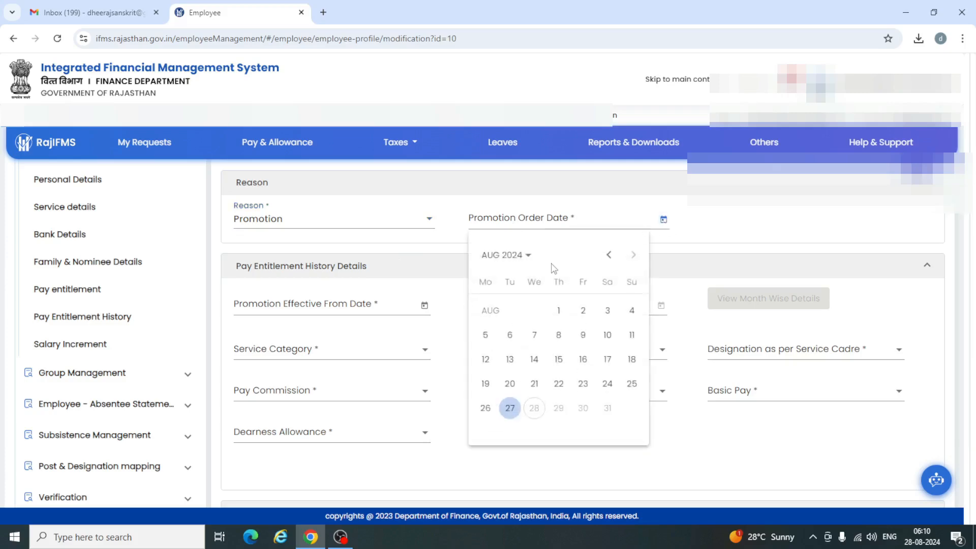
left_click(608, 254)
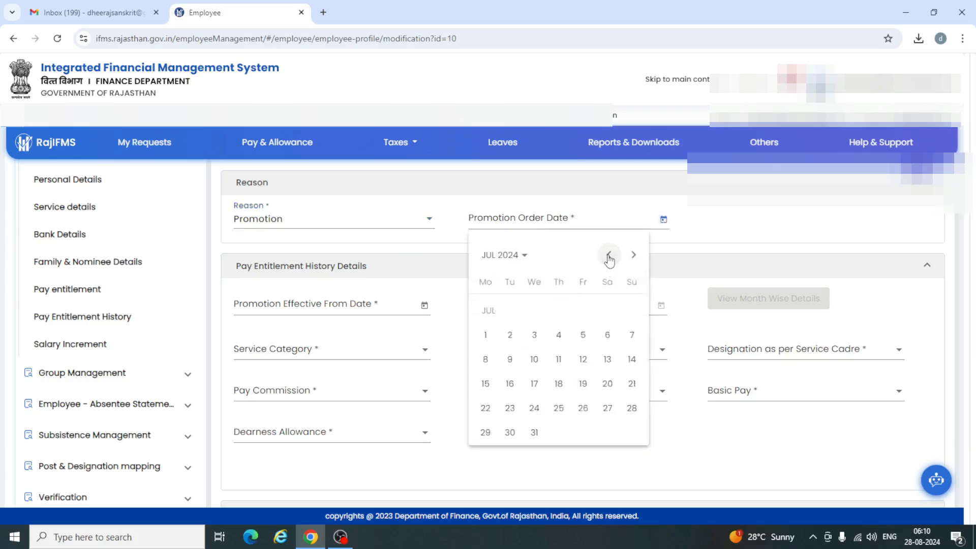
left_click(510, 408)
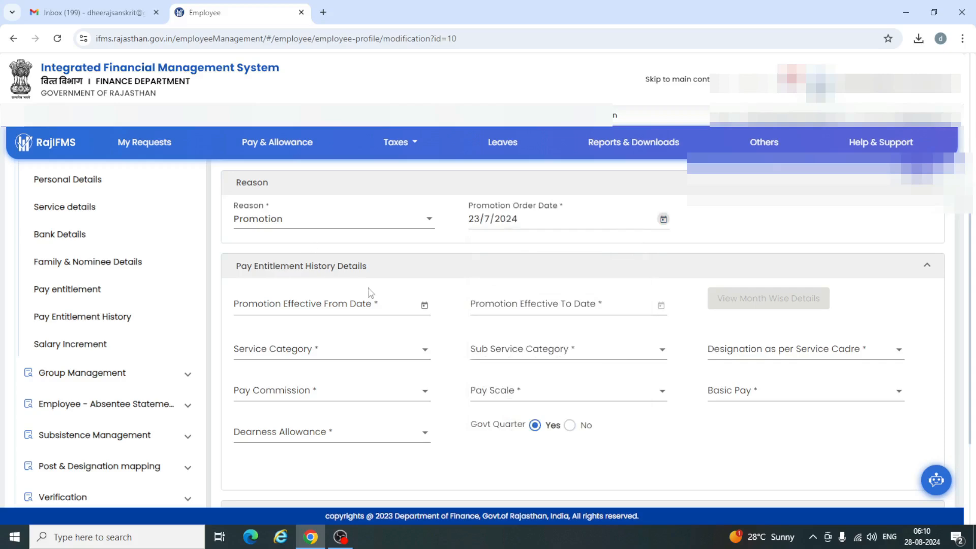
Set the Promotion Effective From Date to 1/5/2024.
left_click(425, 306)
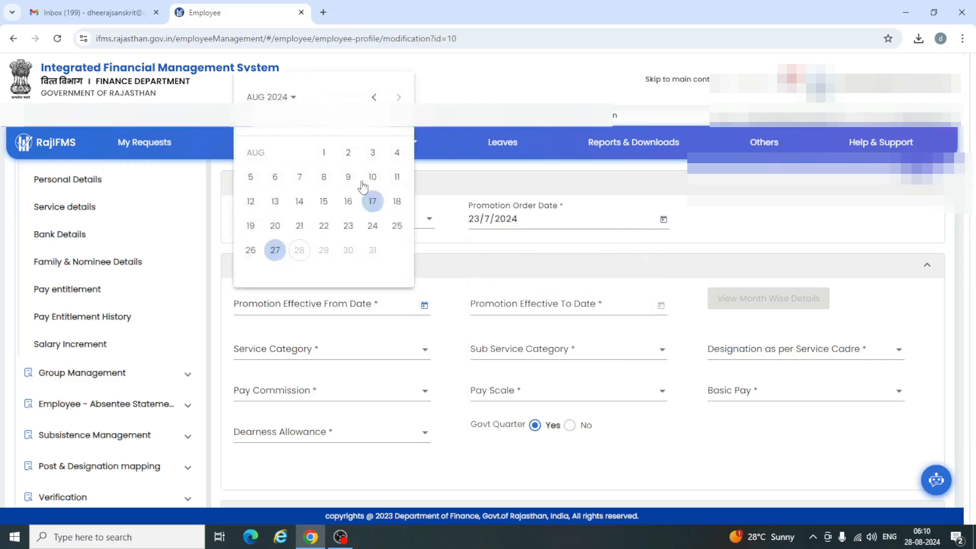
left_click(415, 266)
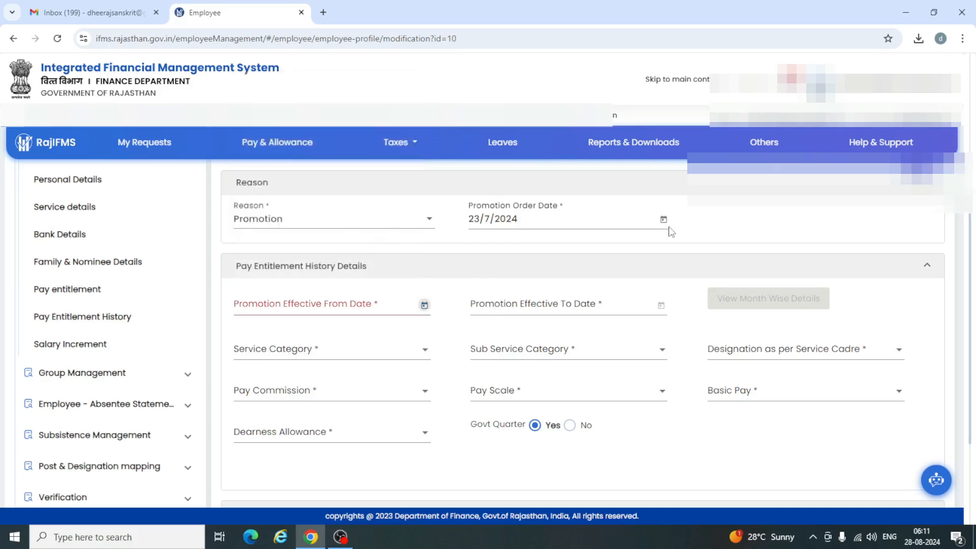
left_click(424, 305)
left_click(373, 97)
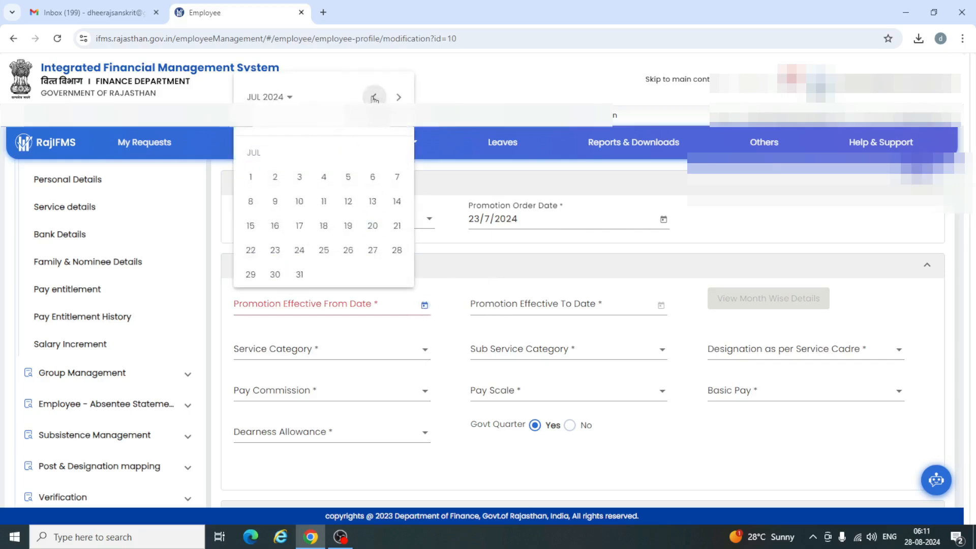
left_click(373, 97)
left_click(373, 97)
left_click(300, 177)
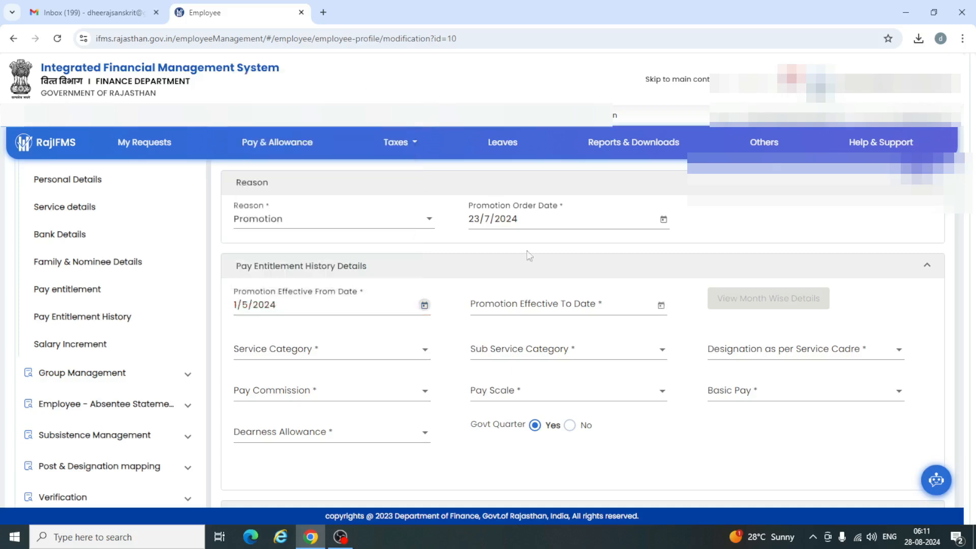
Set the Promotion Effective To Date to 30/6/2024.
left_click(660, 305)
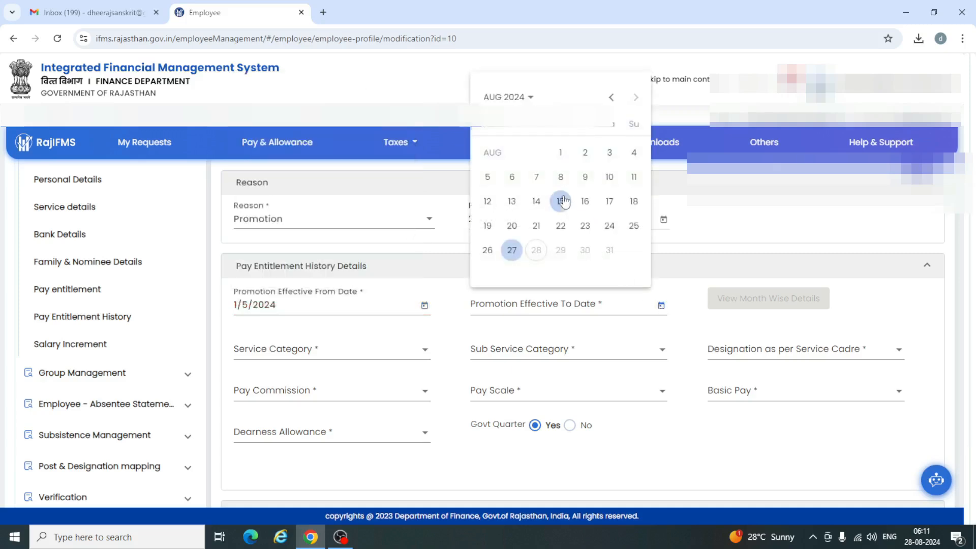
left_click(611, 97)
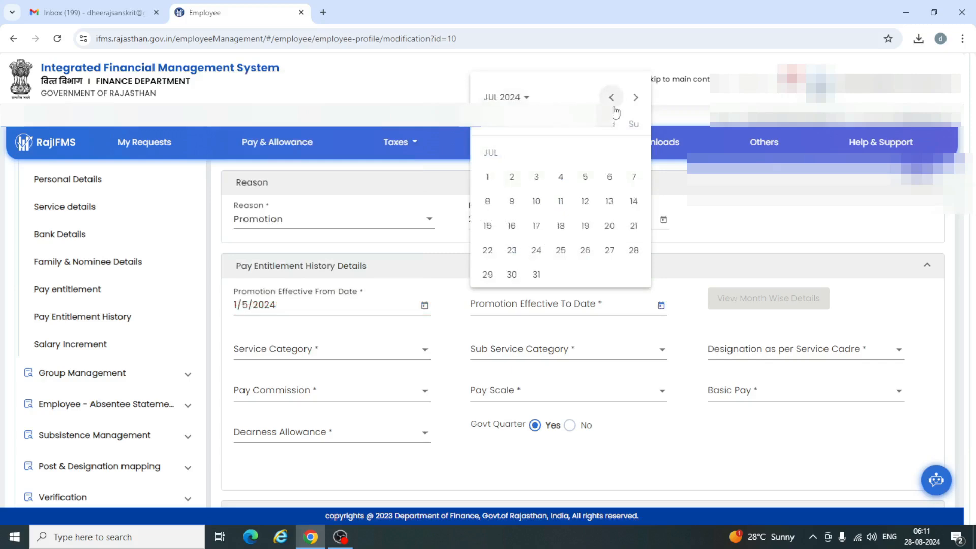
left_click(612, 97)
left_click(634, 250)
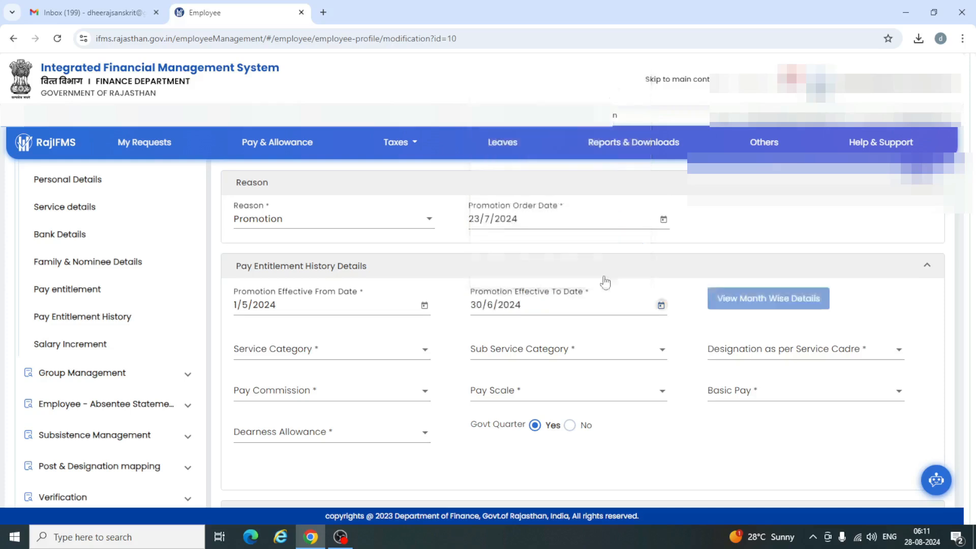
Fill in and save the month-wise details as Day Wise, with 31 days for May 2024 and 30 days for June 2024.
left_click(762, 299)
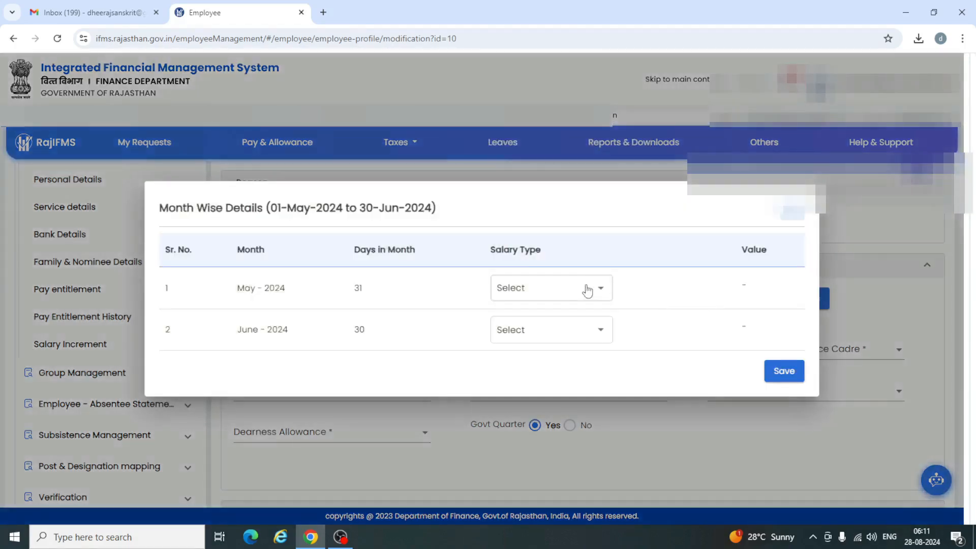
left_click(585, 288)
left_click(520, 315)
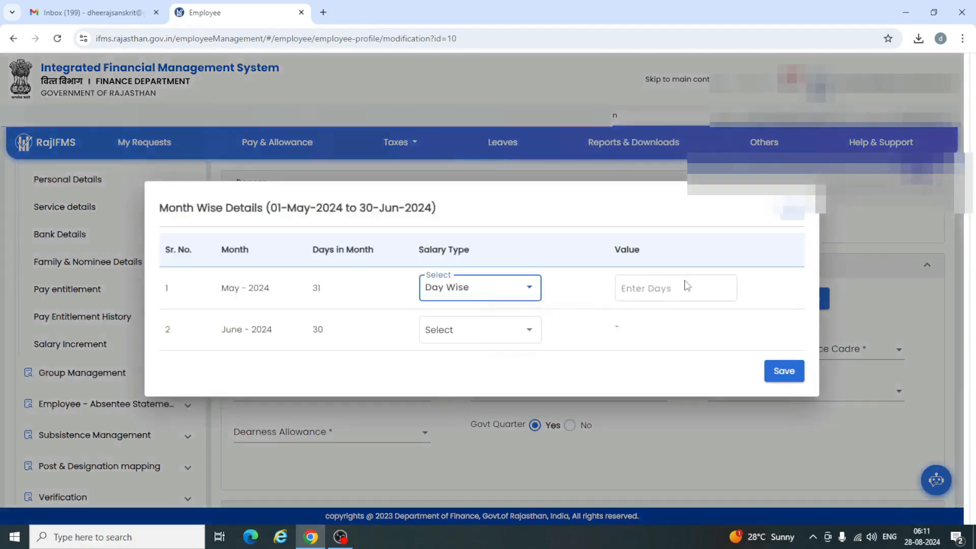
left_click(649, 292)
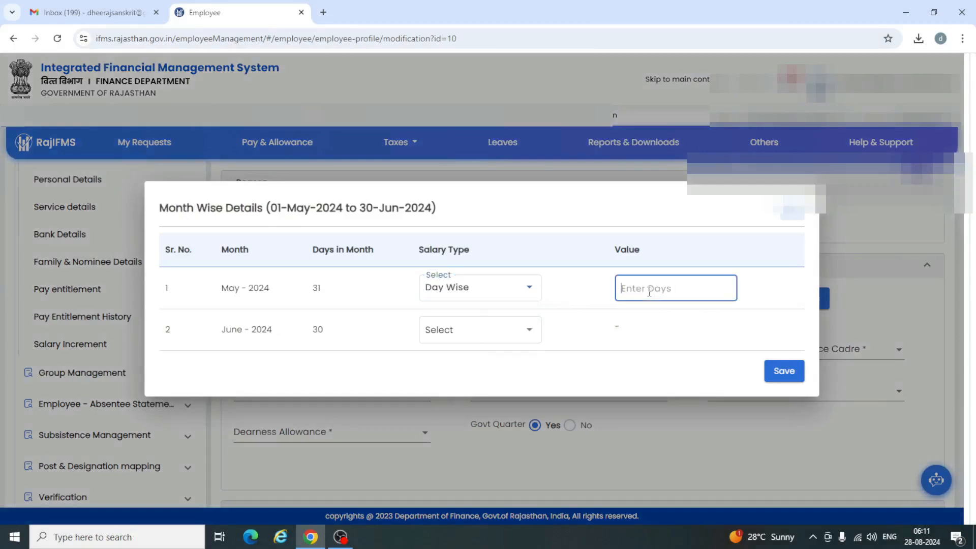
type("31")
left_click(462, 330)
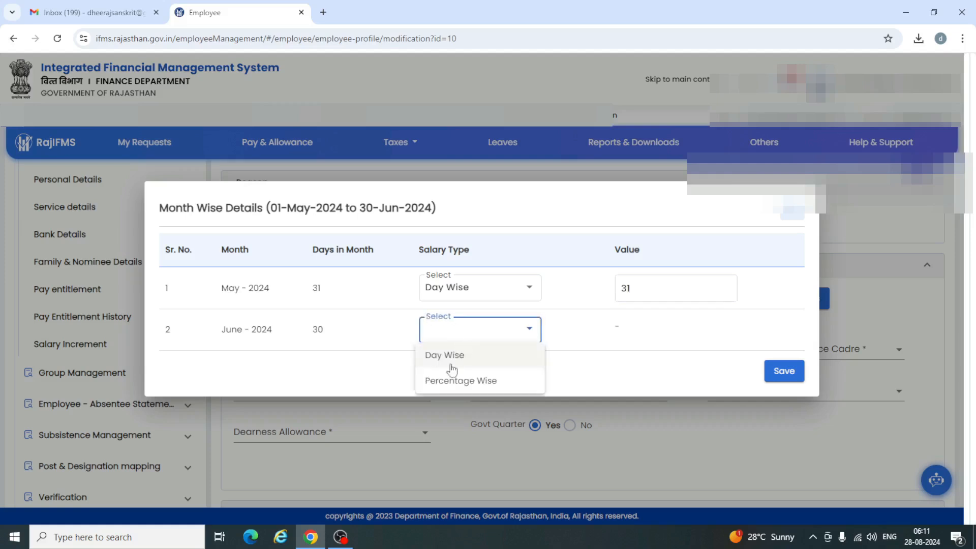
left_click(449, 362)
left_click(683, 327)
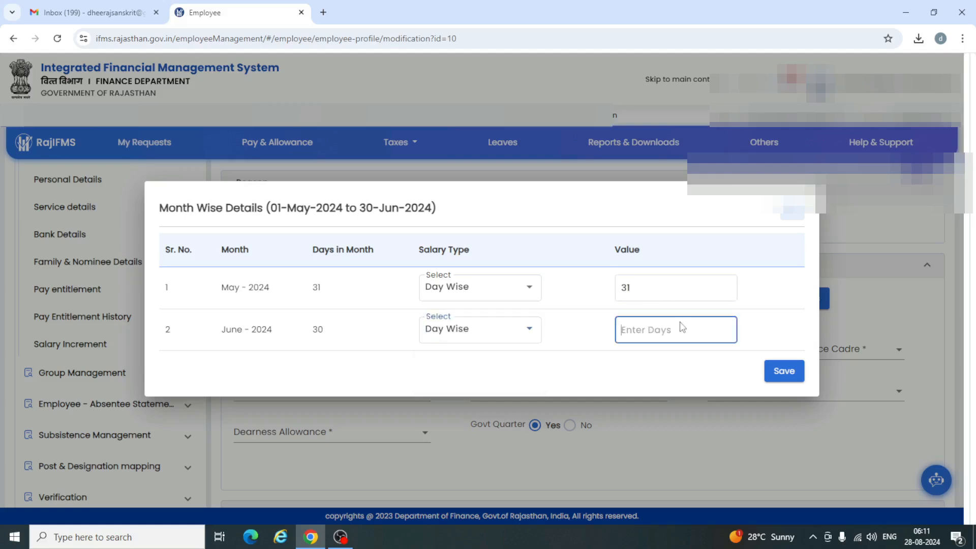
type("30")
left_click(785, 374)
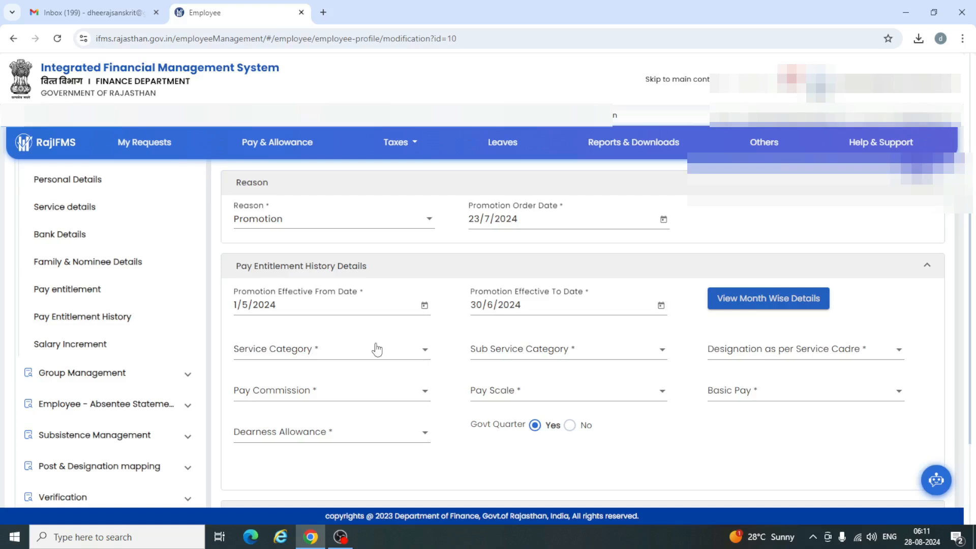
Set the service category to State Service and the sub service category to Rajasthan Agriculture Service.
left_click(375, 349)
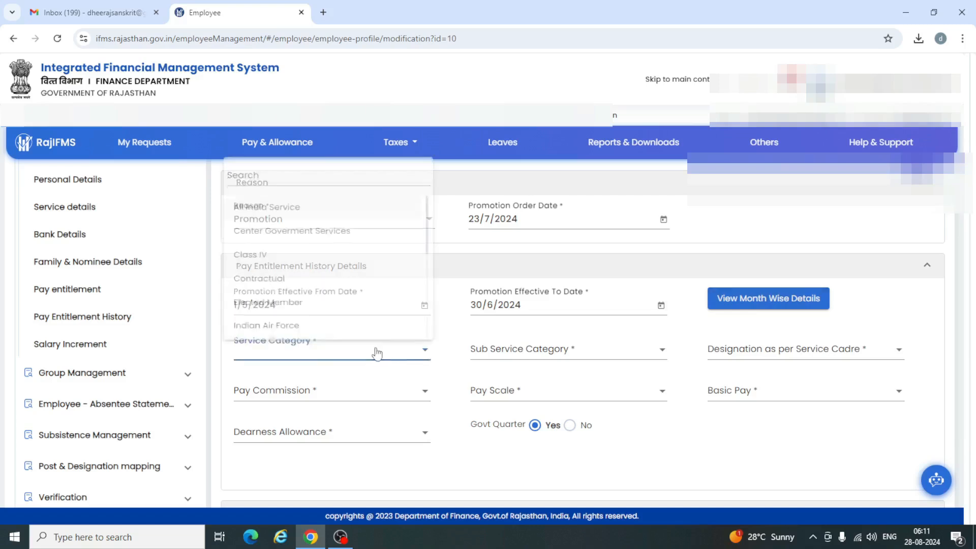
scroll(281, 288, "down", 4)
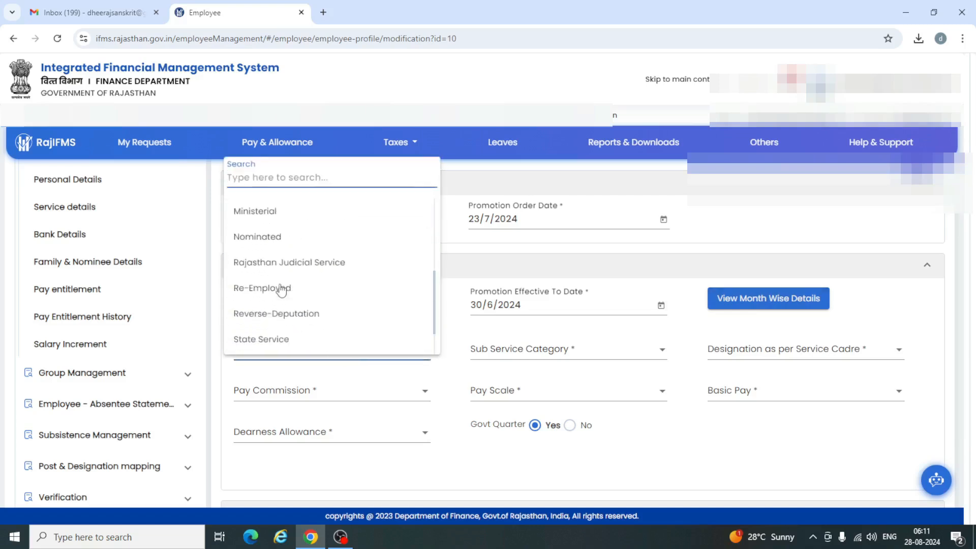
left_click(279, 339)
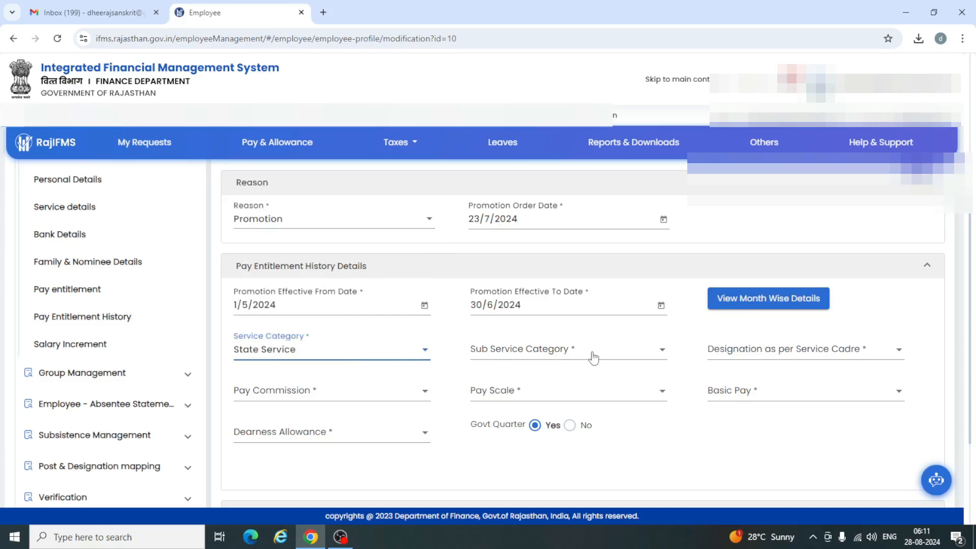
left_click(593, 358)
scroll(511, 275, "down", 3)
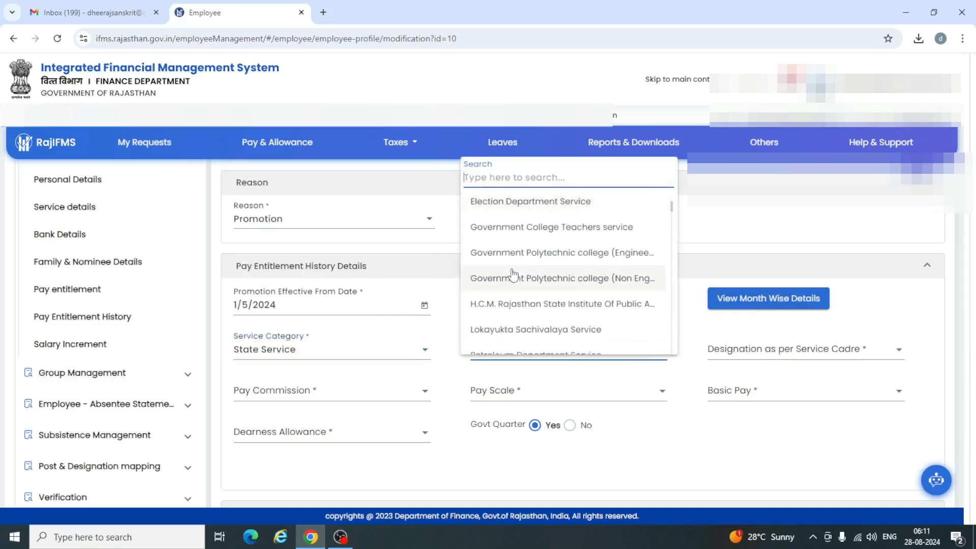
scroll(513, 275, "down", 5)
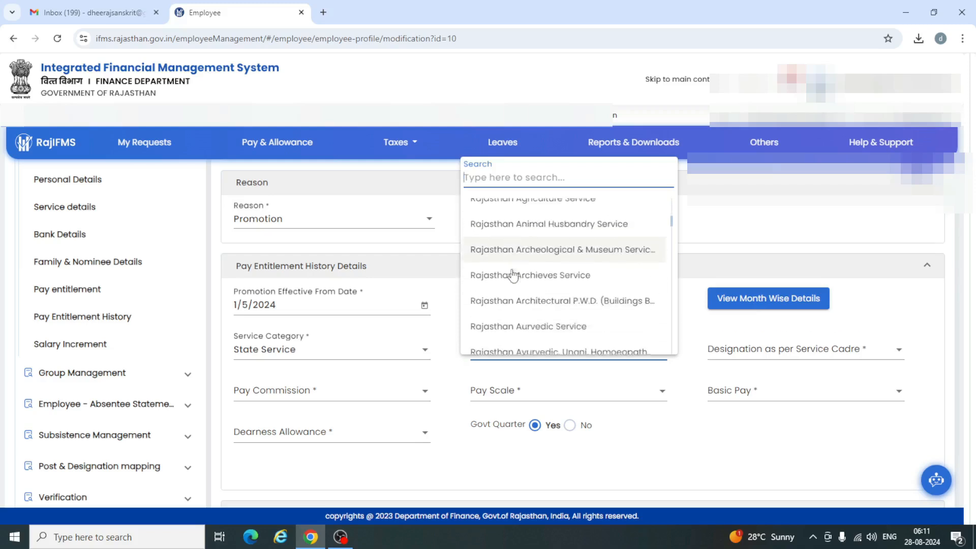
scroll(513, 276, "down", 2)
scroll(512, 277, "up", 5)
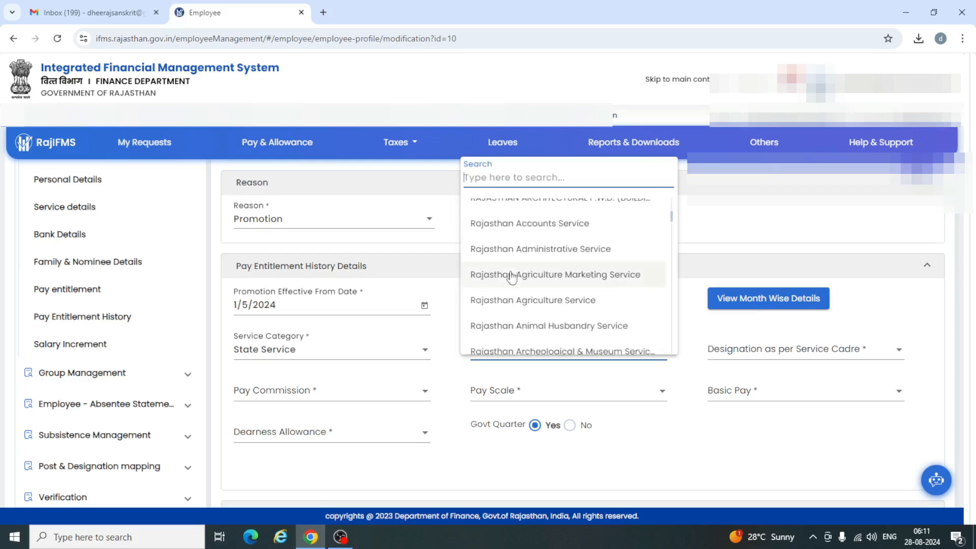
left_click(515, 300)
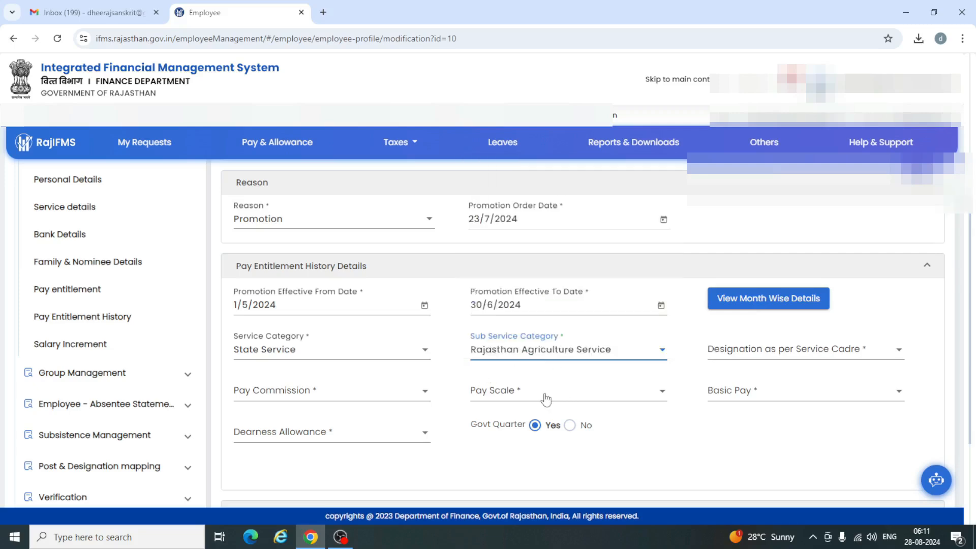
Set the designation as per service cadre to Joint Director (Extension).
left_click(796, 355)
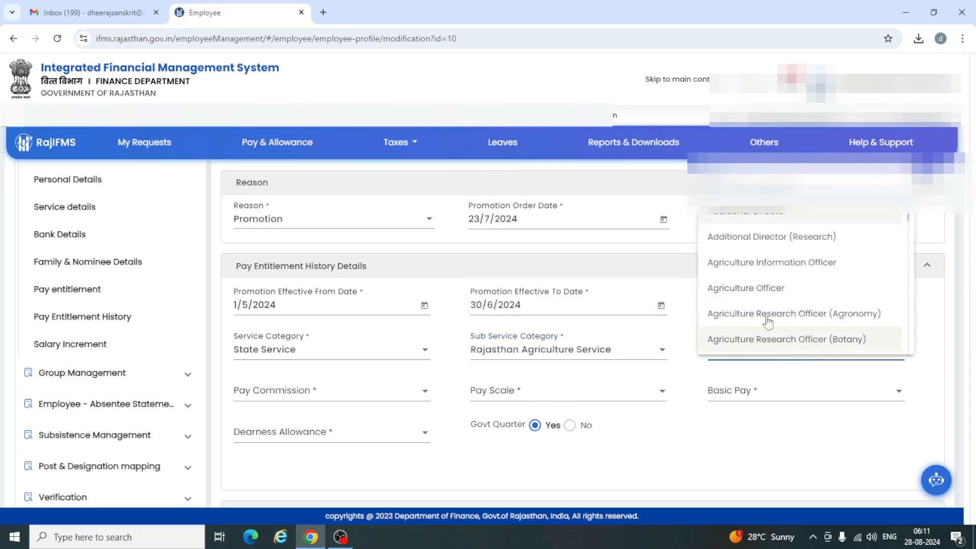
scroll(768, 320, "down", 5)
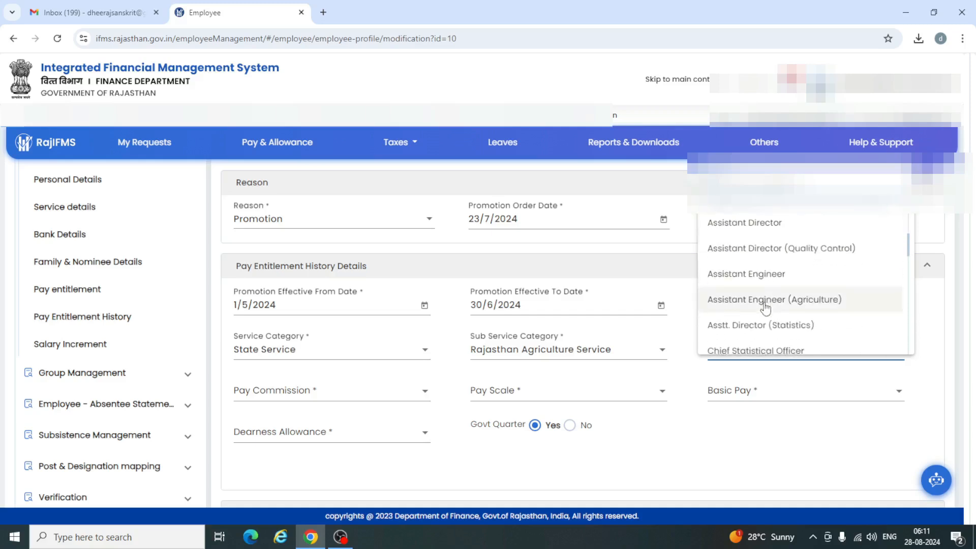
scroll(765, 308, "down", 10)
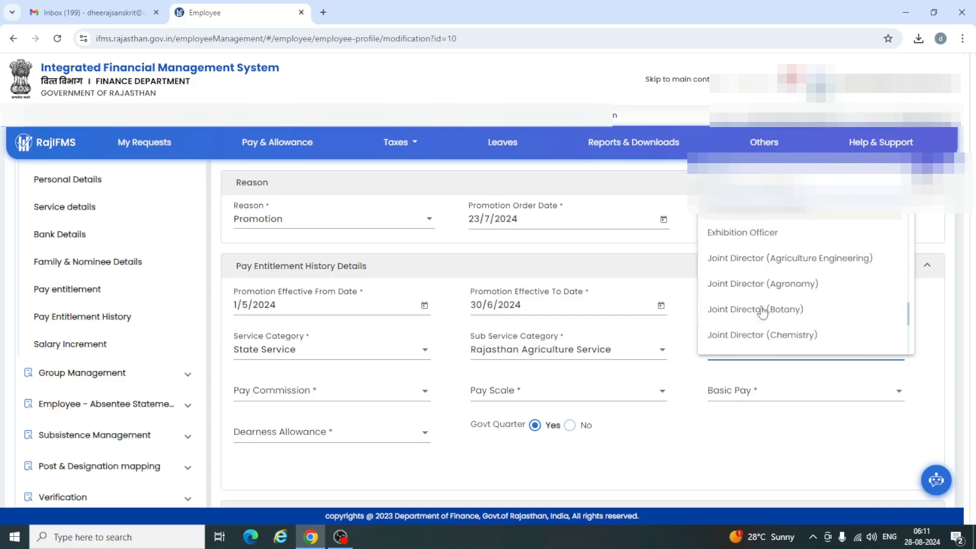
scroll(762, 313, "down", 3)
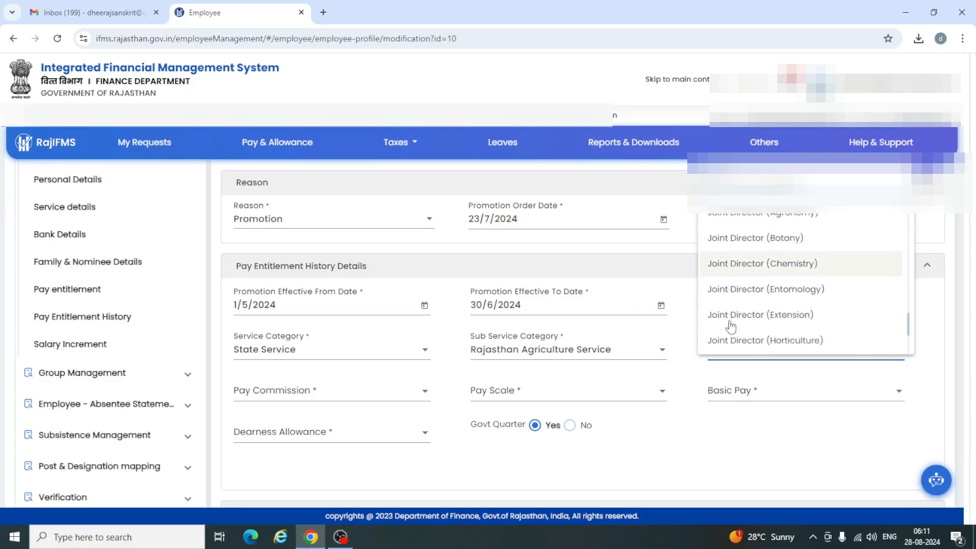
left_click(728, 316)
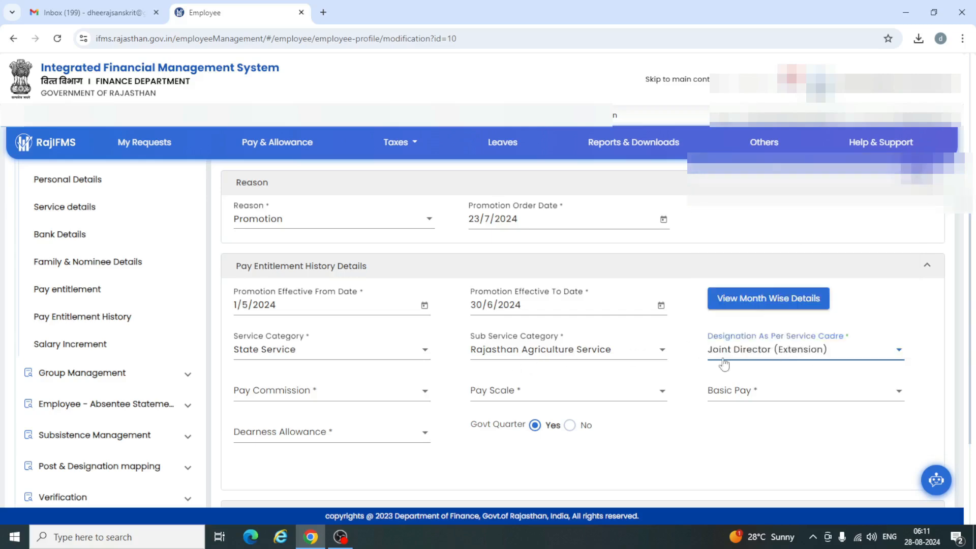
left_click(286, 399)
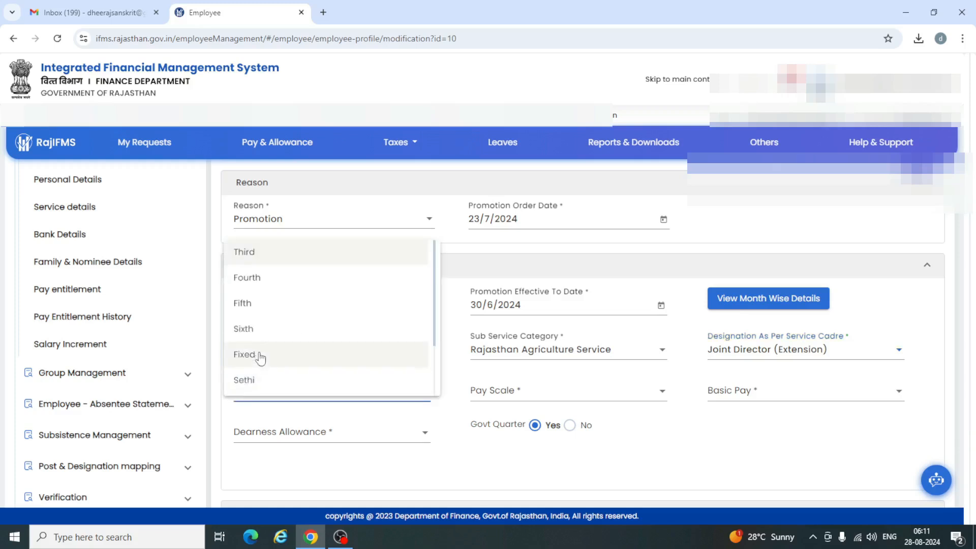
scroll(260, 358, "down", 3)
left_click(257, 355)
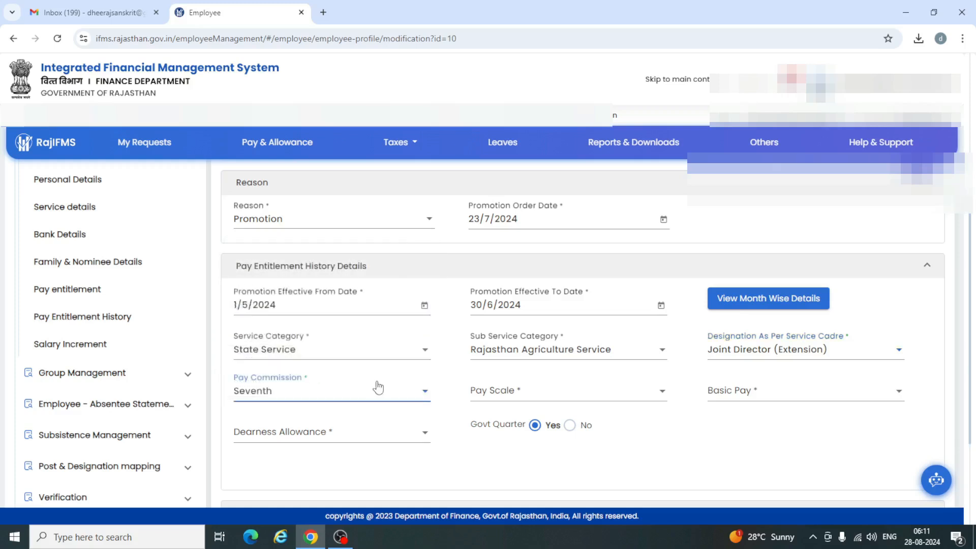
left_click(561, 401)
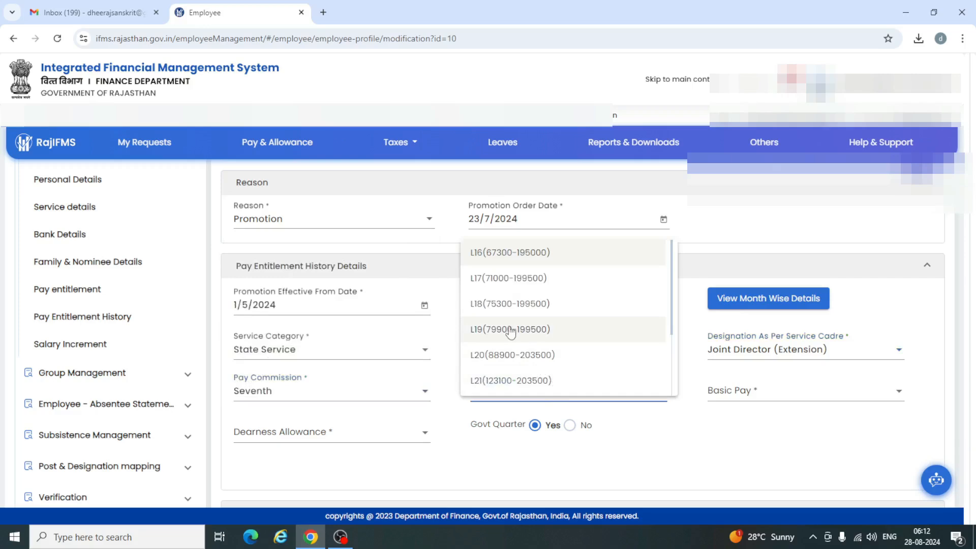
left_click(511, 330)
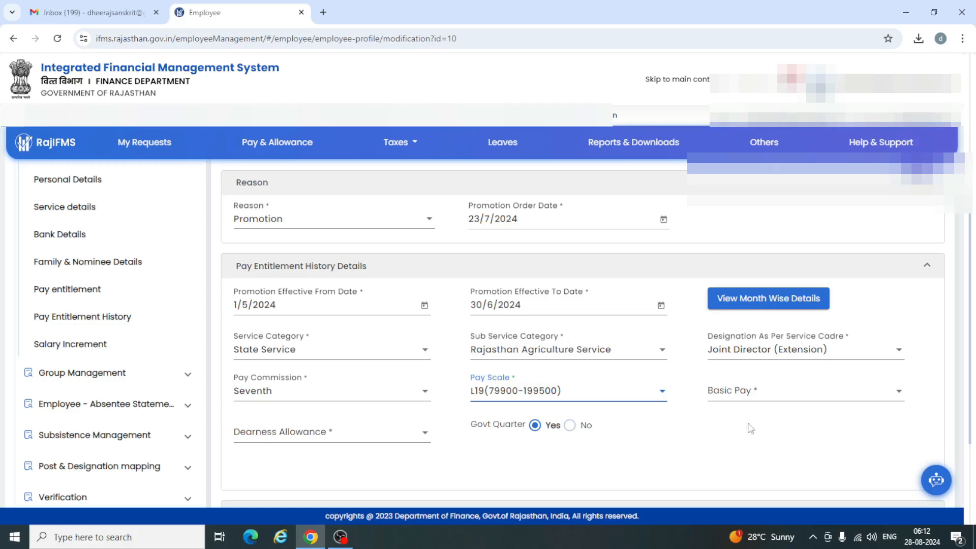
Set the basic pay to 131800 and the dearness allowance to 50.
left_click(780, 399)
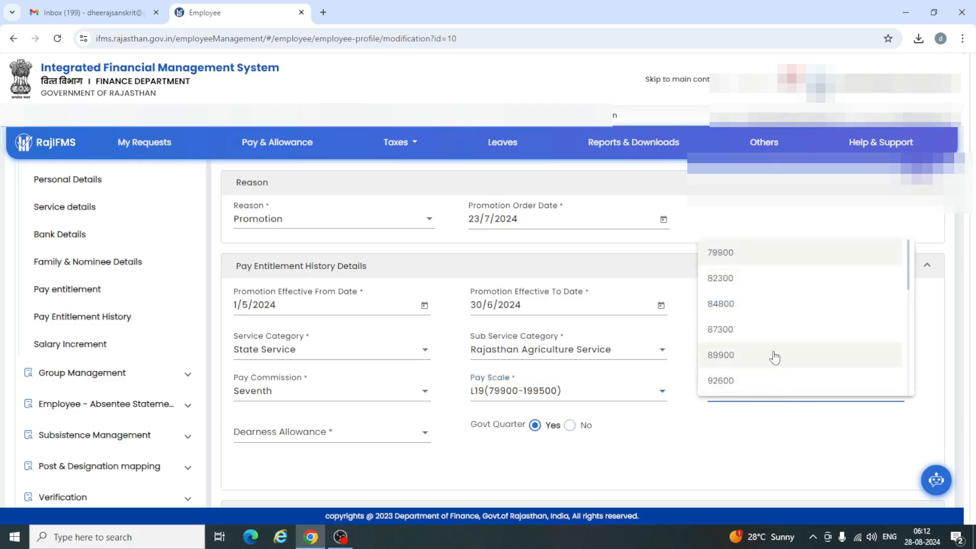
scroll(773, 358, "down", 5)
scroll(755, 366, "down", 2)
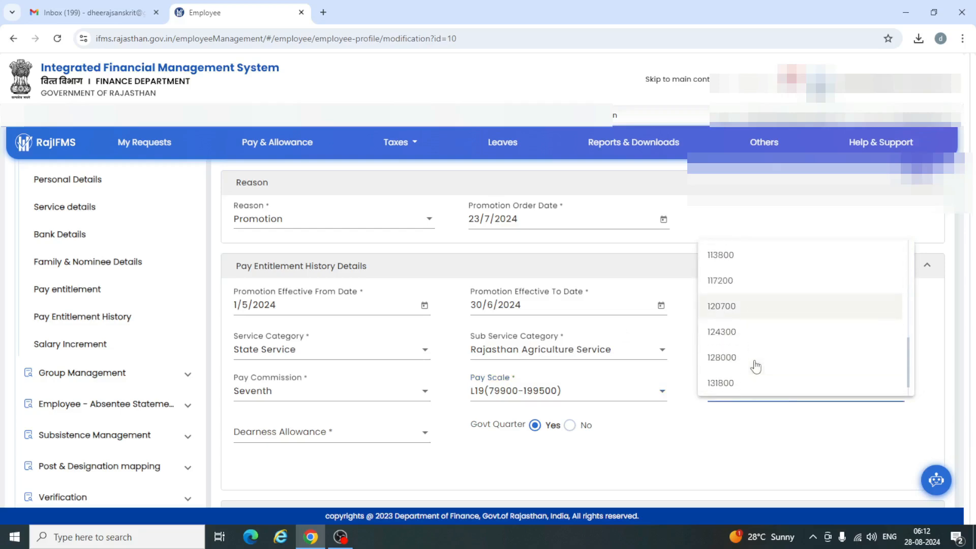
left_click(722, 384)
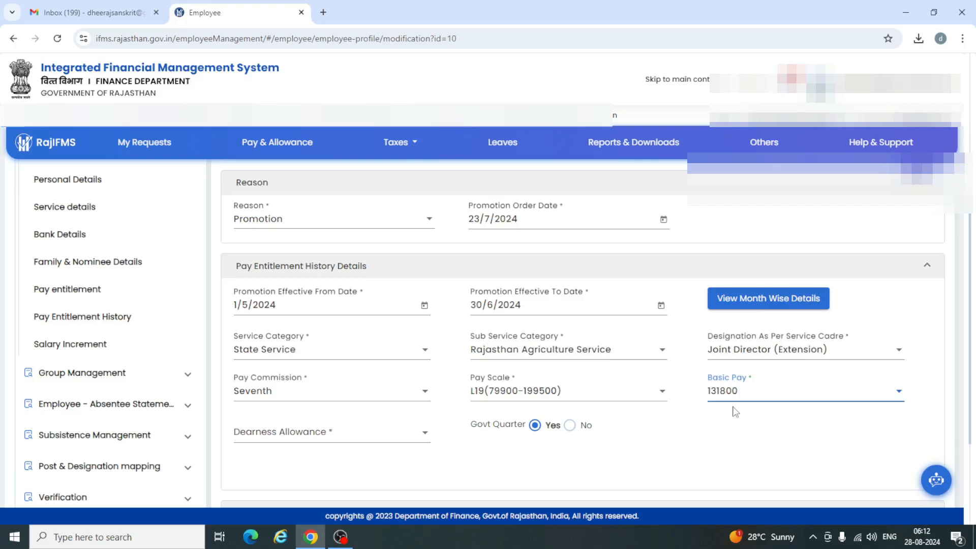
left_click(363, 437)
left_click(276, 460)
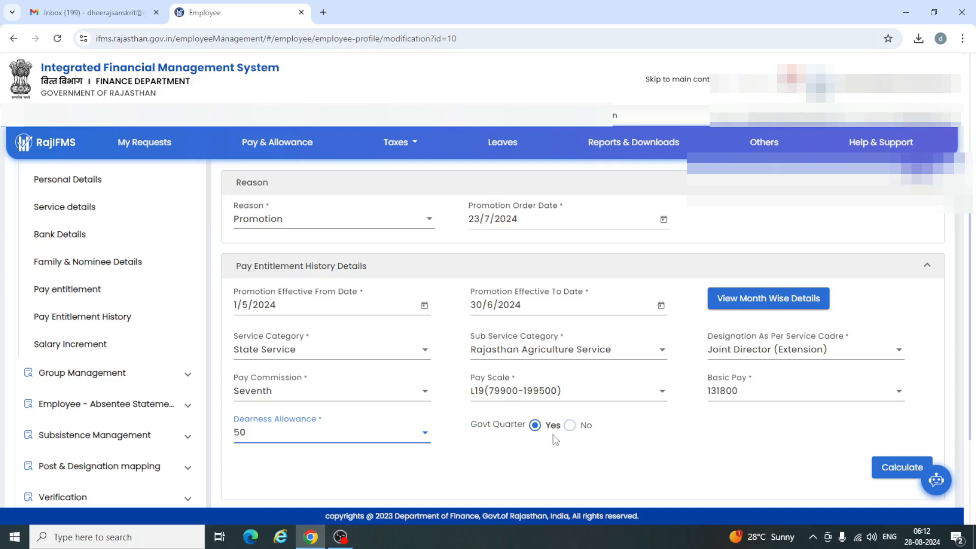
Calculate the pay and allowances with Govt Quarter left at Yes and review the Pay/Allowances table.
left_click(425, 306)
left_click(340, 309)
left_click(903, 468)
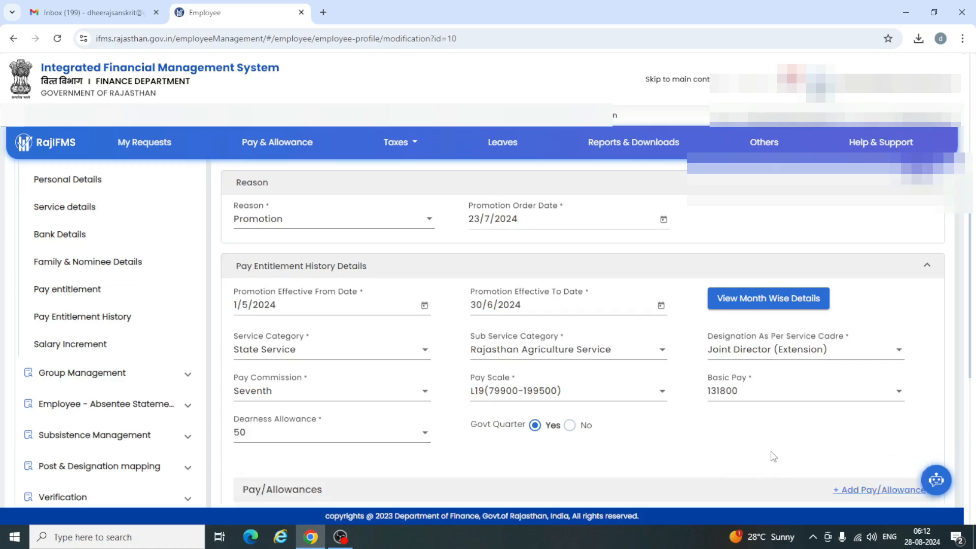
scroll(772, 452, "down", 6)
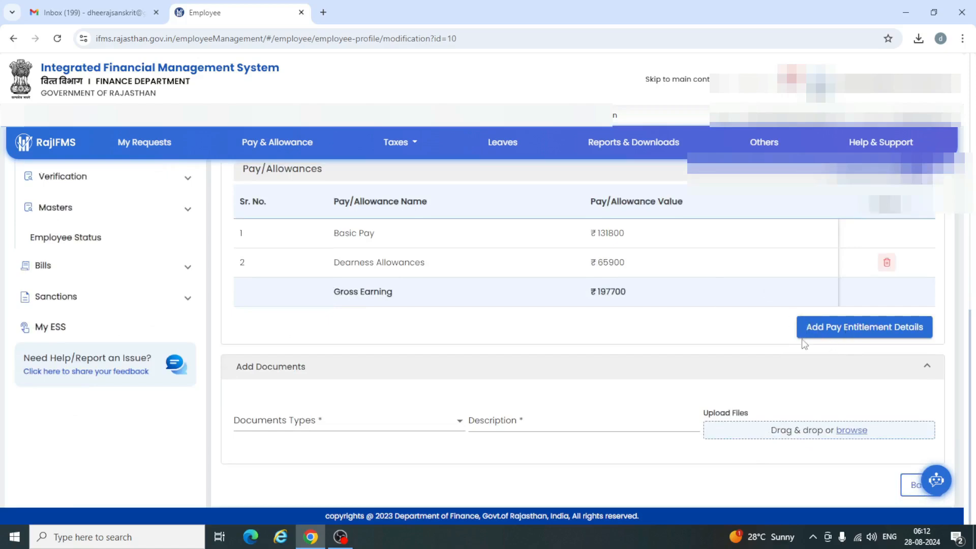
scroll(665, 360, "up", 2)
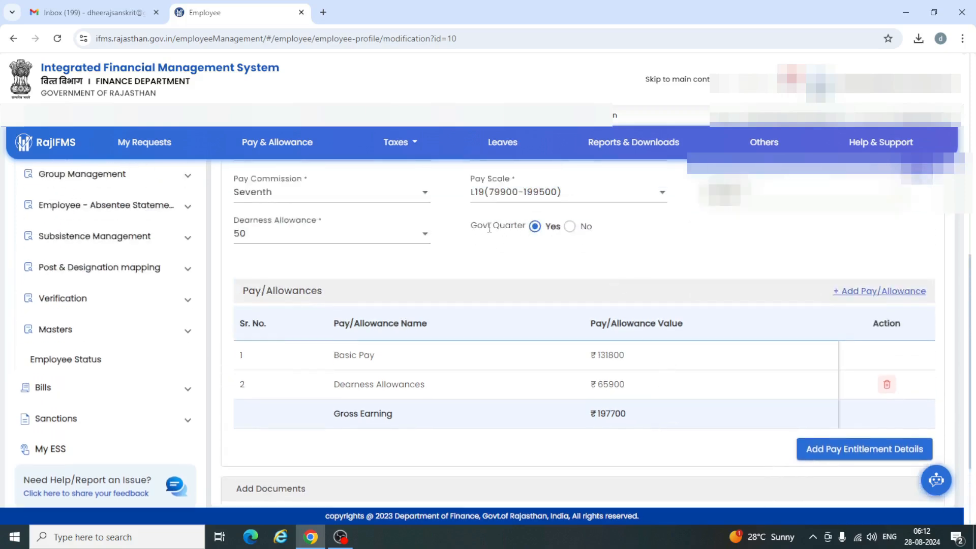
Recalculate the allowances with Govt Quarter set to No and House Rent Allowance 9, and add the pay entitlement details to the record.
left_click(570, 227)
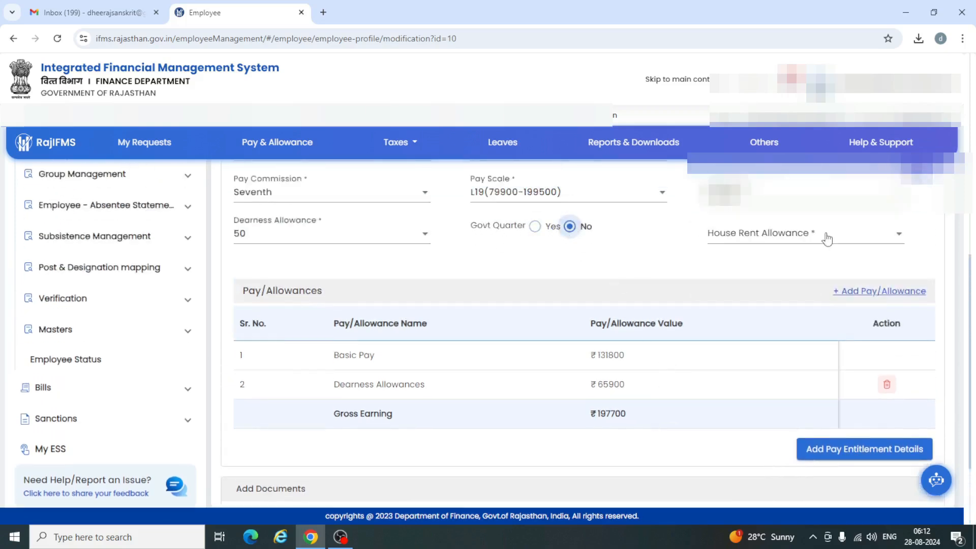
left_click(803, 237)
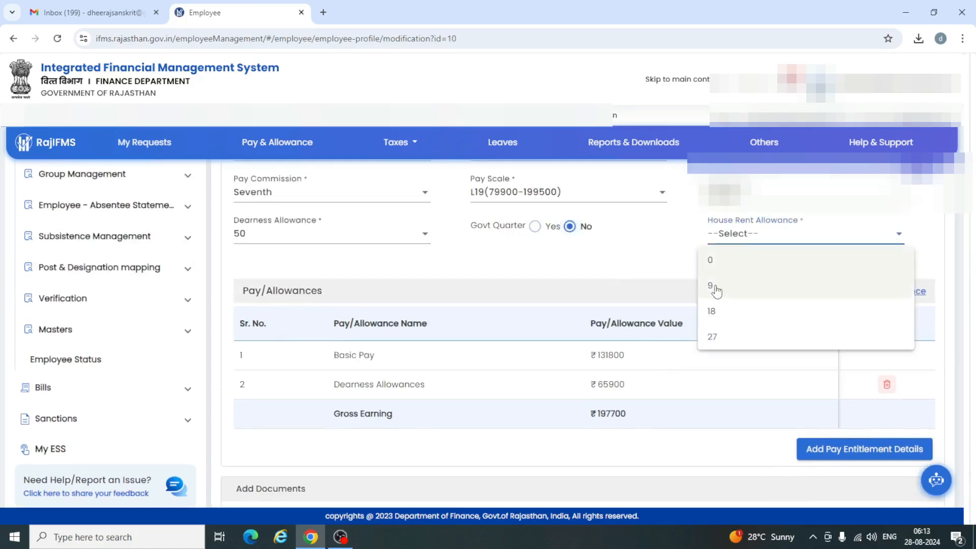
left_click(717, 290)
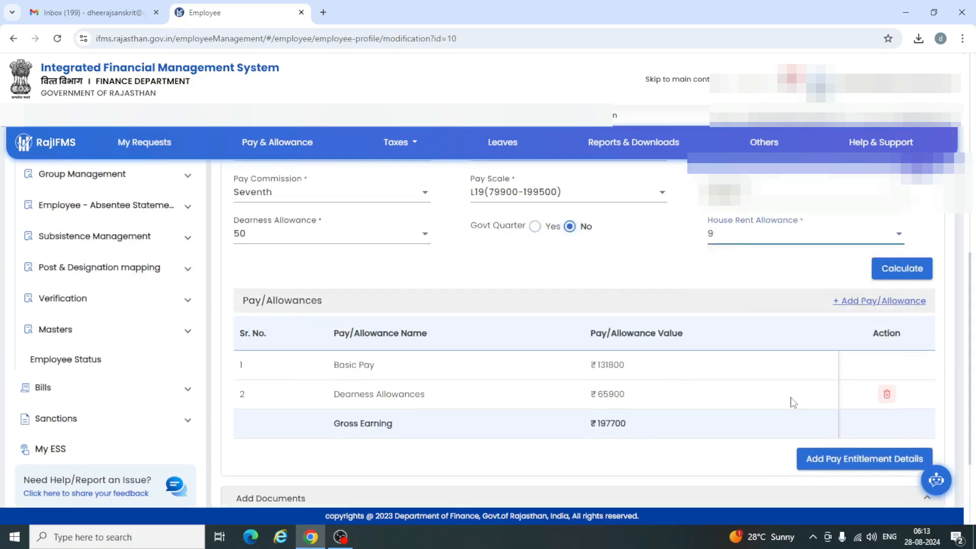
left_click(895, 275)
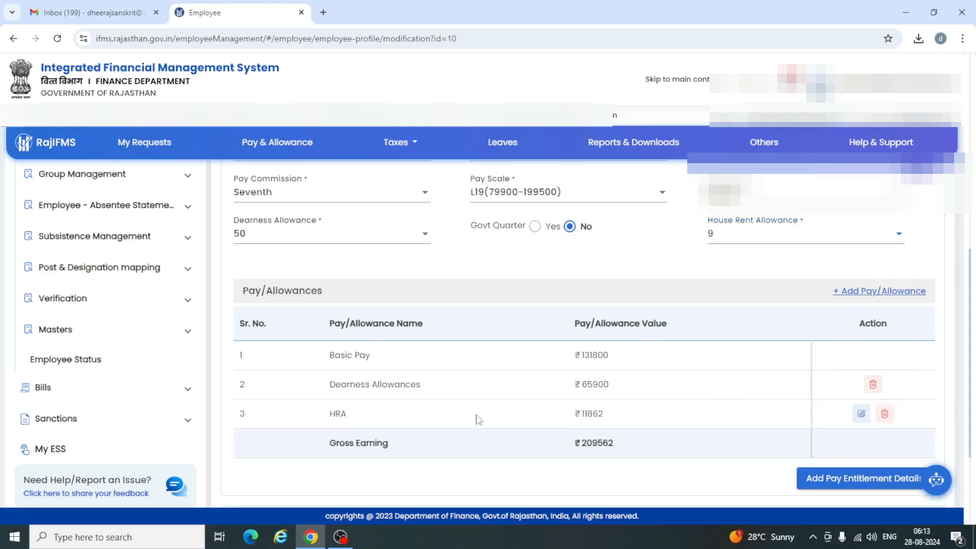
left_click(835, 484)
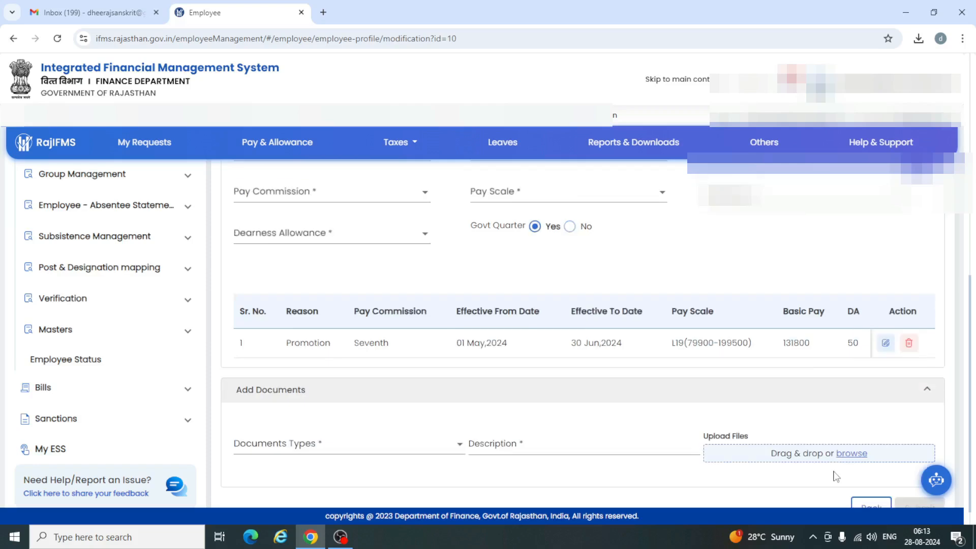
Upload order salary arrear.pdf from the Desktop as a document of type Other with the description "saction".
left_click(266, 457)
left_click(255, 466)
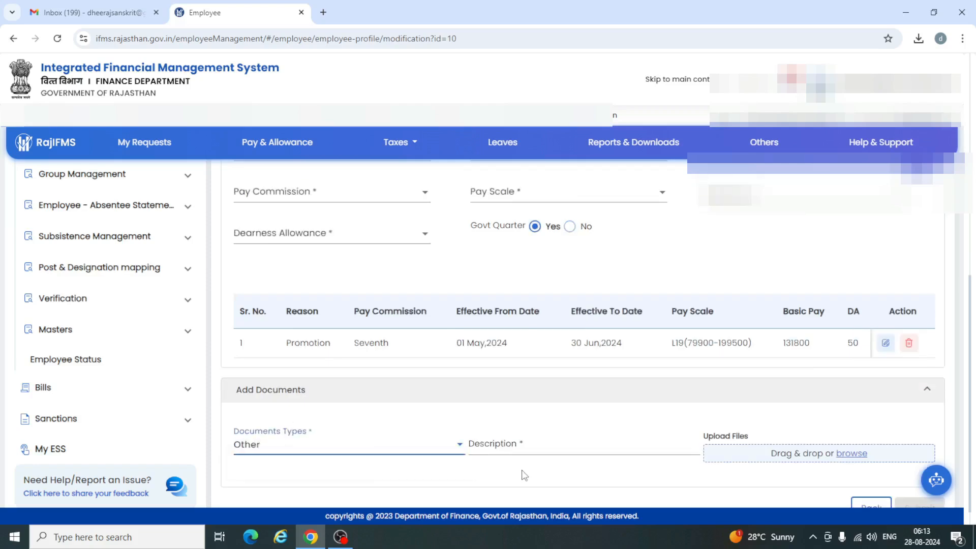
left_click(530, 443)
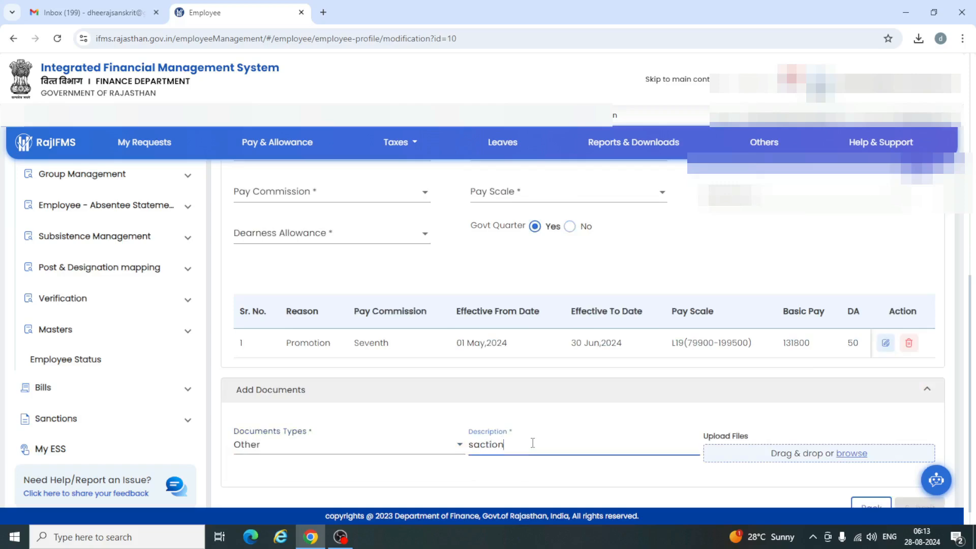
type("saction")
left_click(853, 458)
left_click(852, 455)
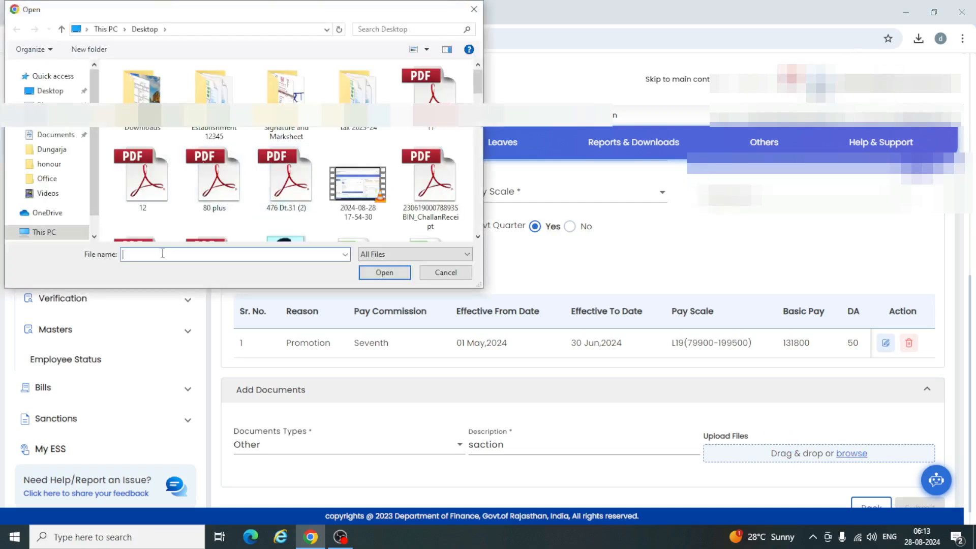
type("ord")
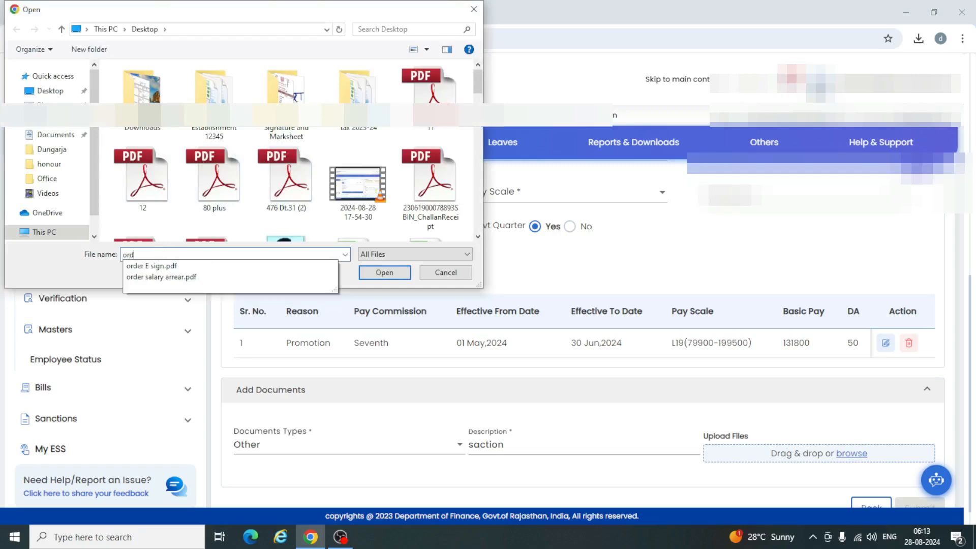
type("er")
left_click(170, 277)
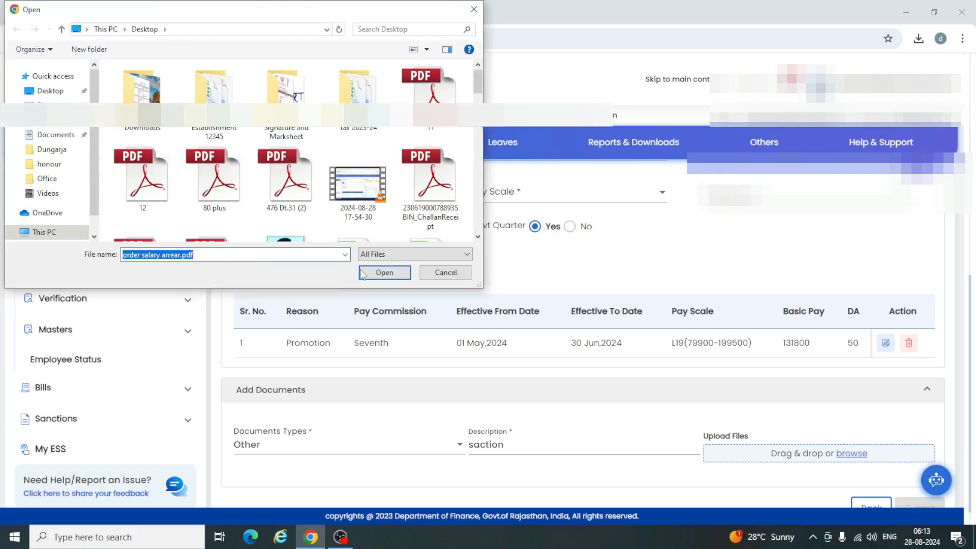
left_click(405, 275)
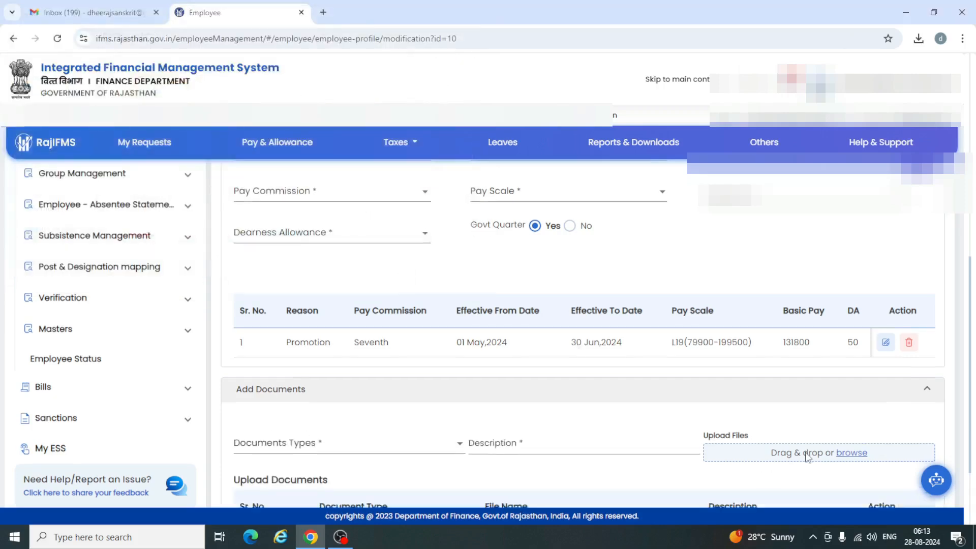
Submit and confirm the pay entitlement history record, and start the E Sign of the generated office order.
scroll(808, 458, "down", 3)
left_click(910, 485)
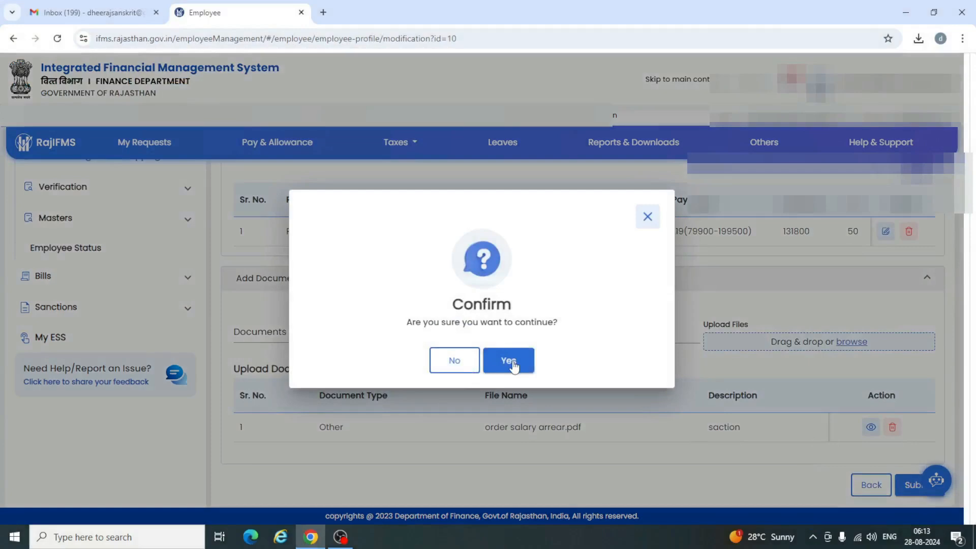
left_click(508, 361)
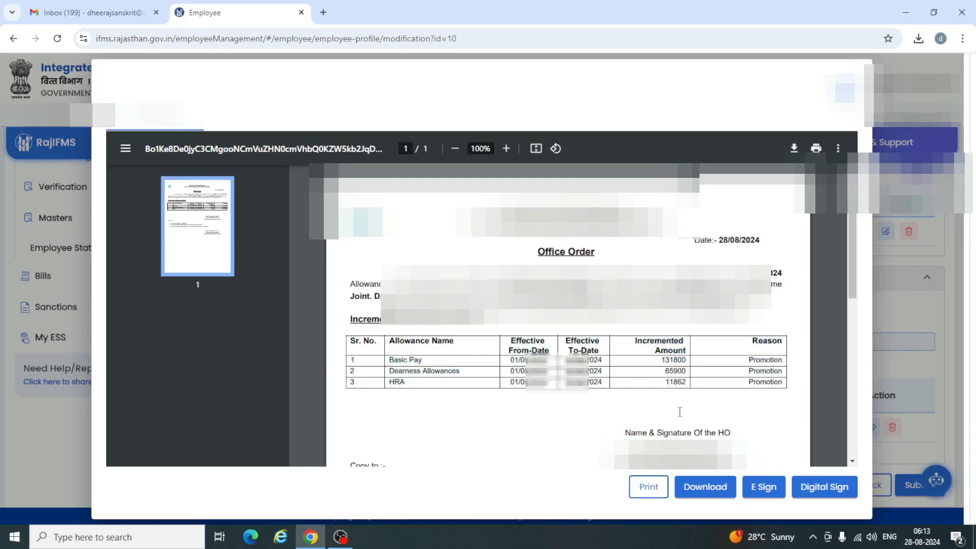
left_click(760, 489)
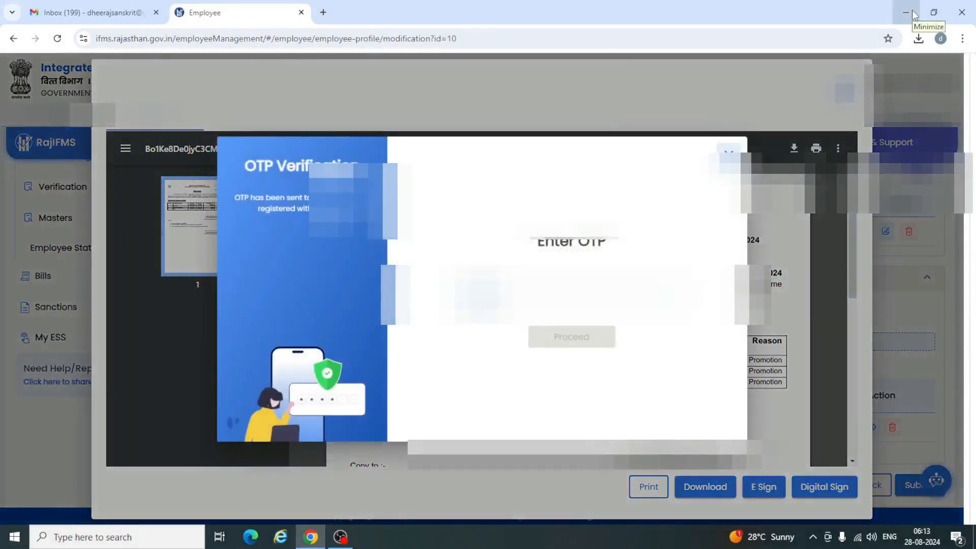
Open order E sign.pdf from the desktop in Adobe Reader, examine the office order enlarged, and close it.
left_click(912, 16)
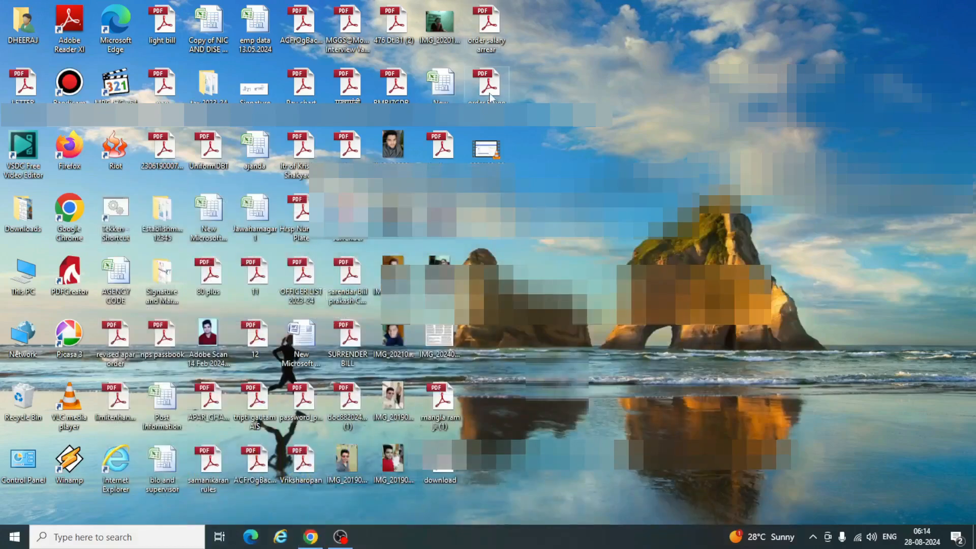
left_click(309, 537)
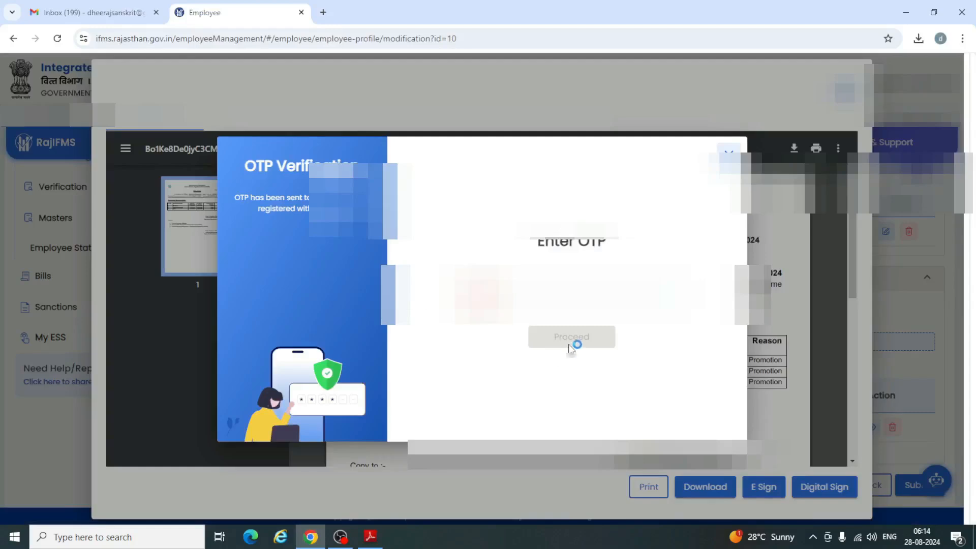
left_click(371, 538)
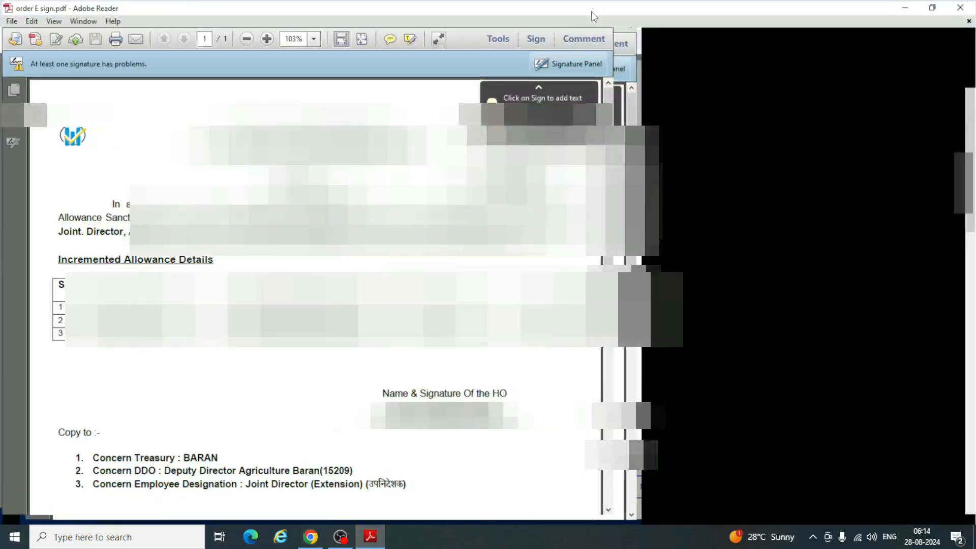
left_click(594, 9)
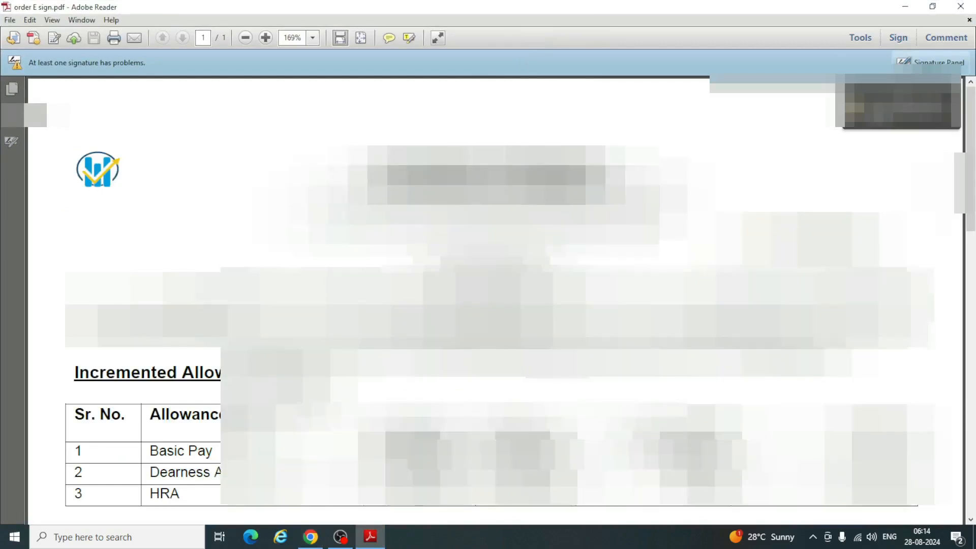
left_click(962, 6)
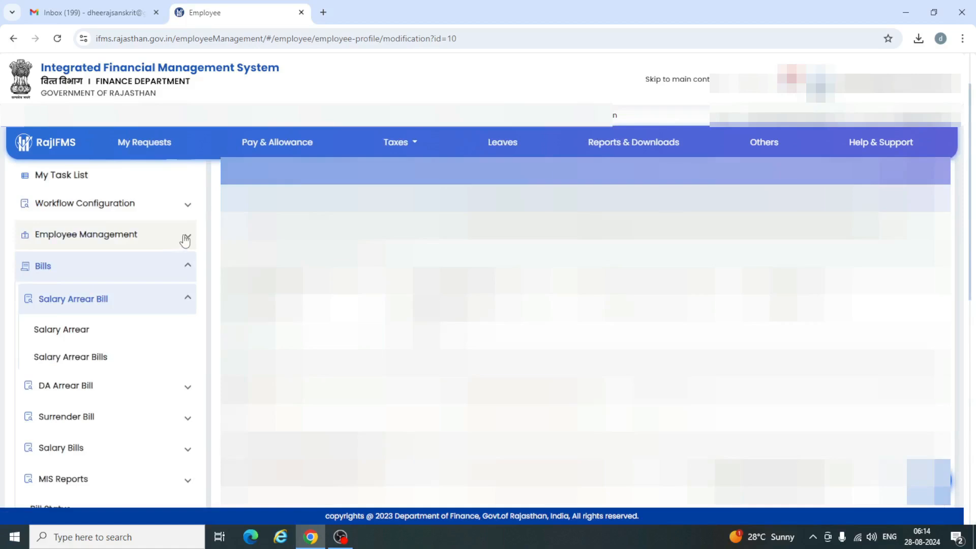
Open the employee list for Pay Entitlement History under Employee Management's Employee Modification section.
left_click(183, 239)
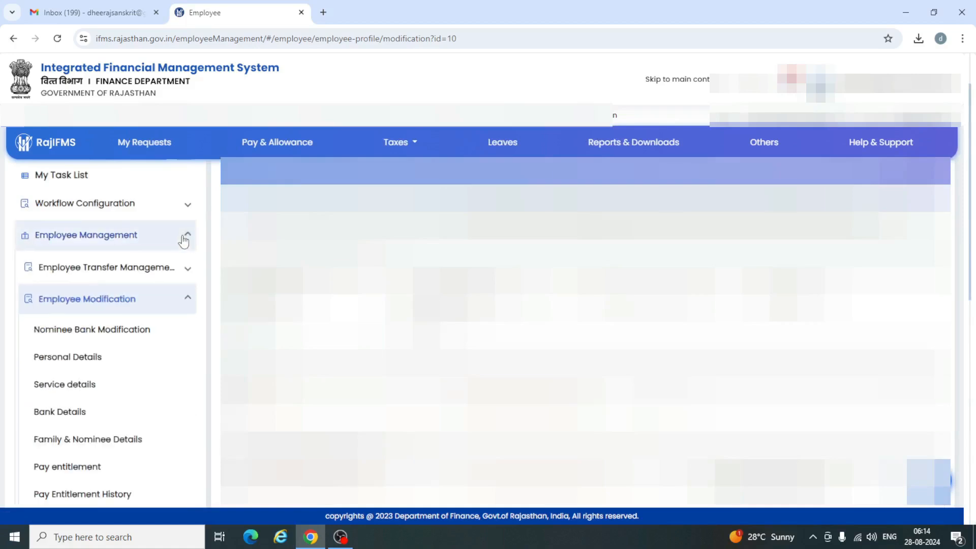
left_click(188, 301)
left_click(187, 301)
scroll(127, 410, "down", 1)
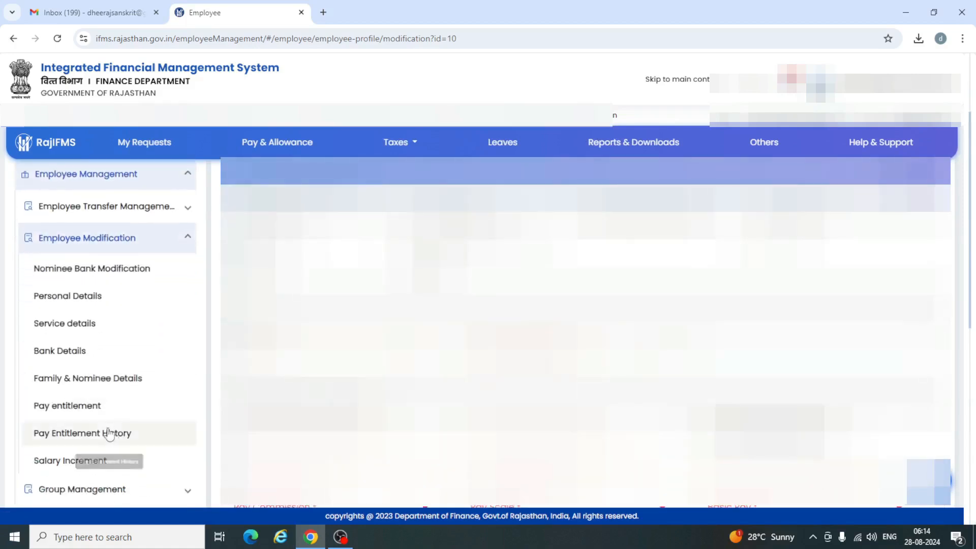
left_click(81, 436)
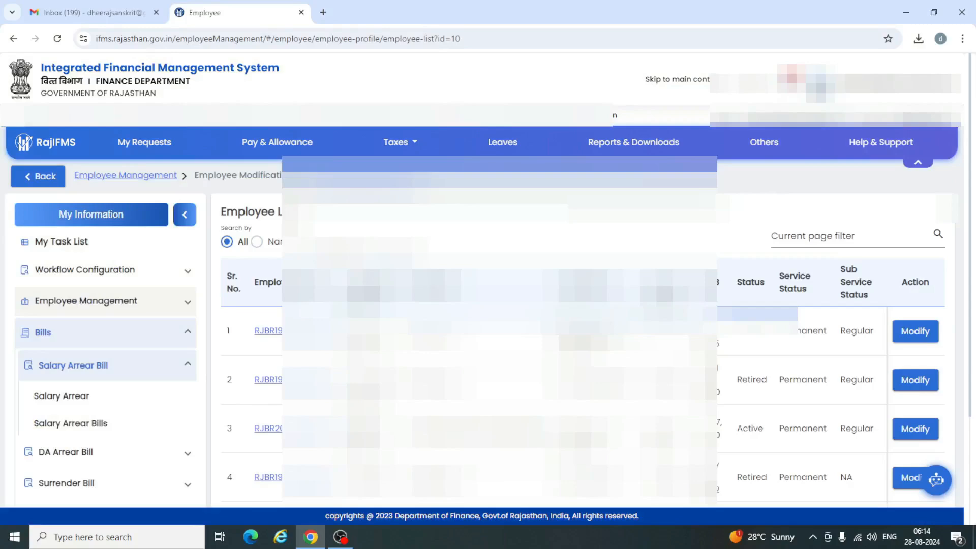
Show more employees per page and open the promoted employee's pay entitlement requests to check the Promotion record.
scroll(752, 448, "down", 3)
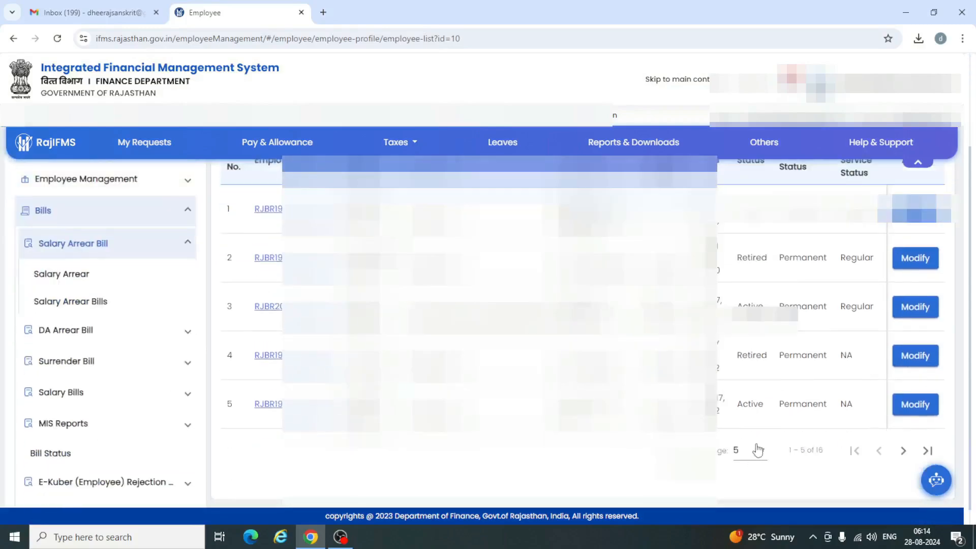
left_click(752, 448)
left_click(740, 422)
scroll(740, 422, "down", 6)
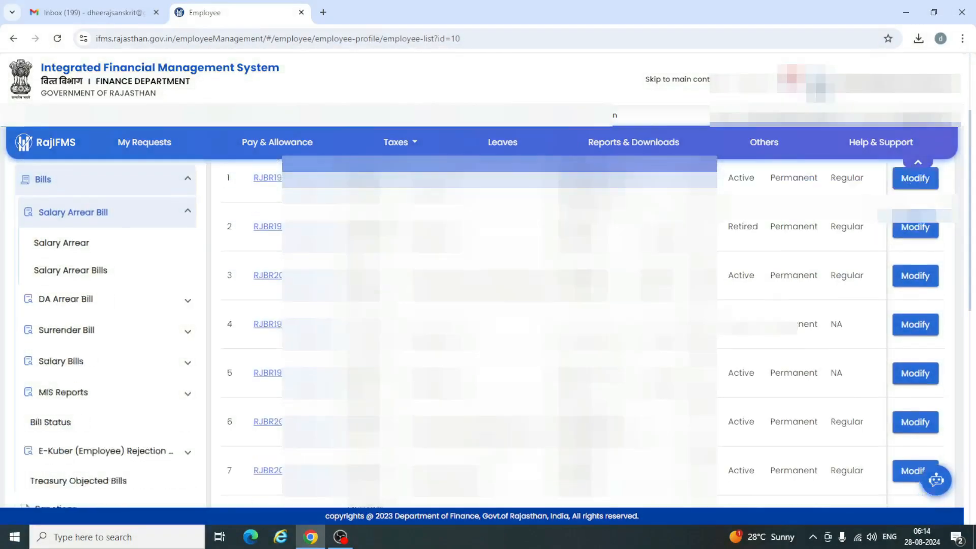
left_click(915, 343)
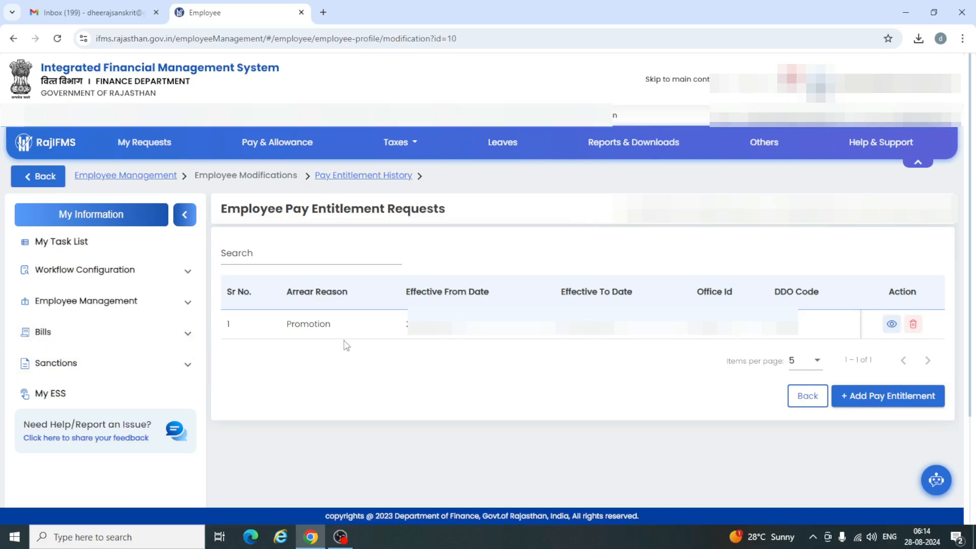
Raise a salary arrear request for the employee in row 10 of the employee list, shown with 50 items per page.
left_click(192, 343)
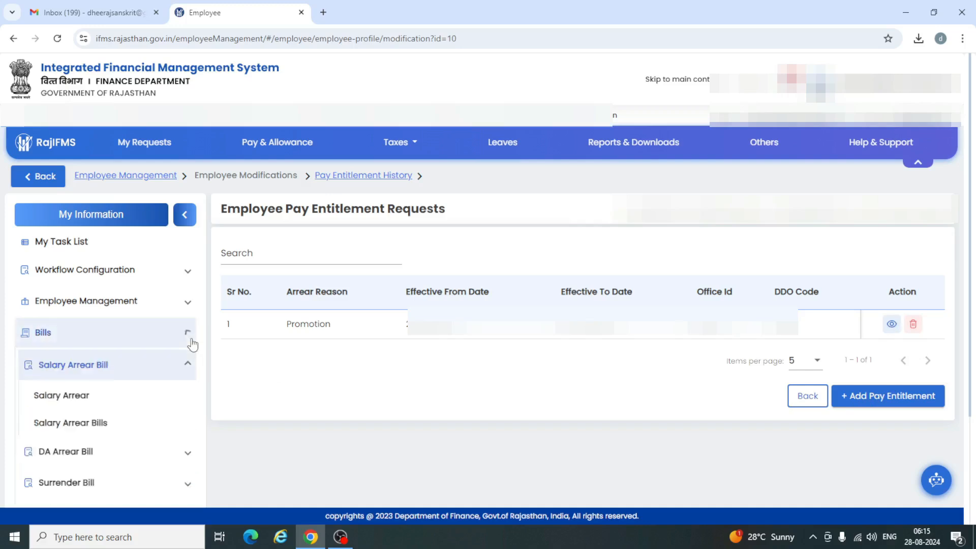
left_click(71, 399)
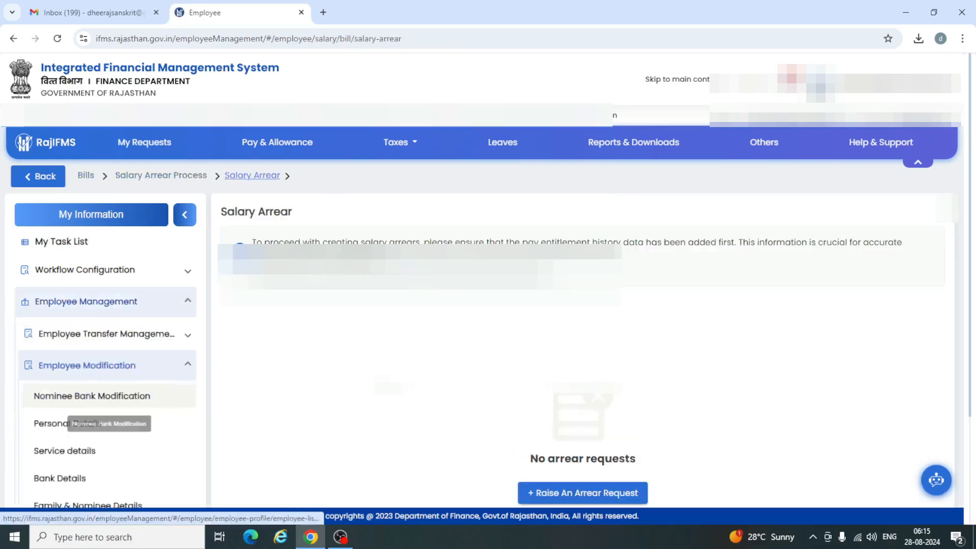
left_click(555, 494)
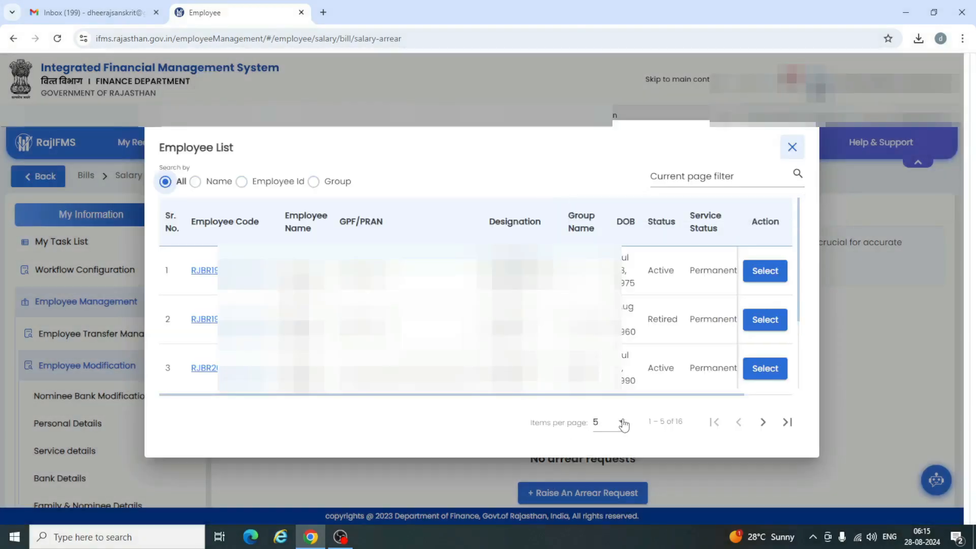
left_click(620, 422)
left_click(603, 394)
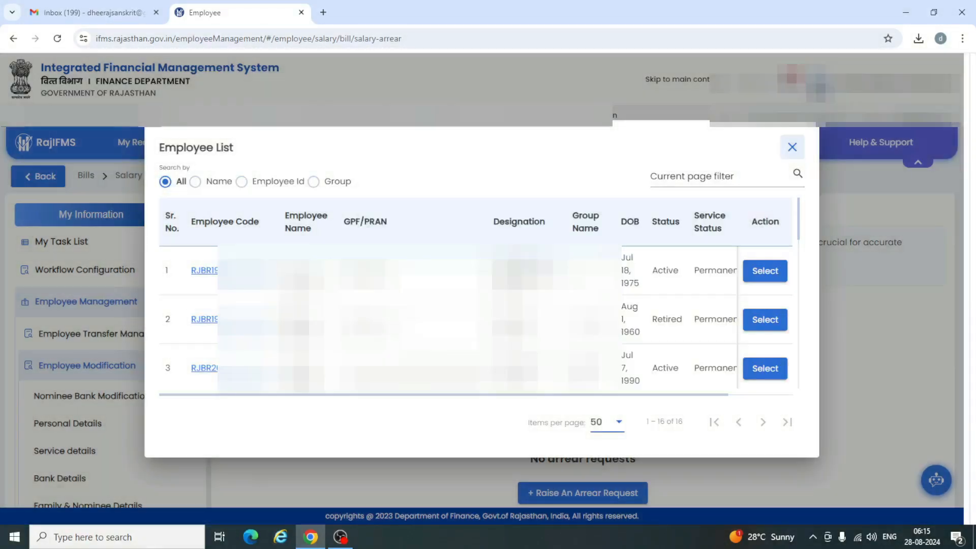
scroll(778, 361, "down", 7)
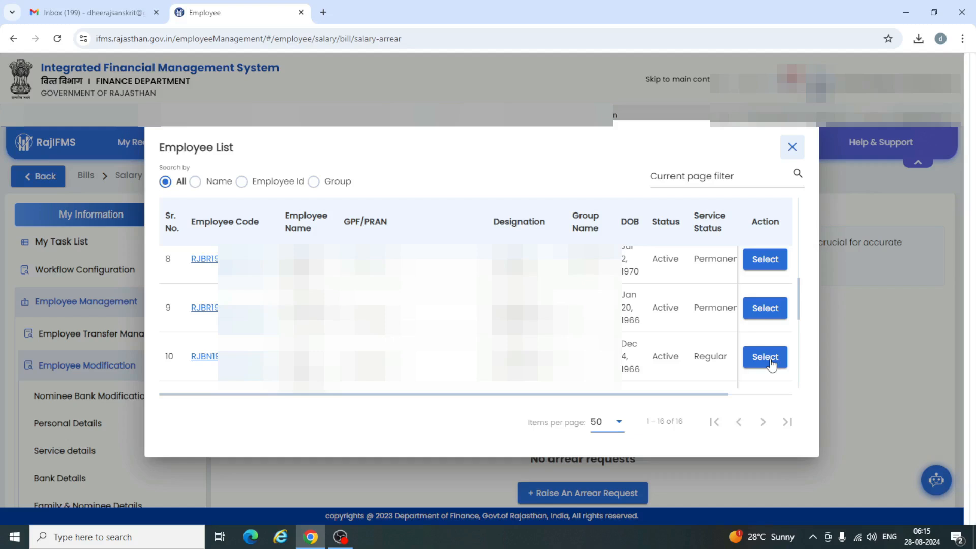
left_click(771, 363)
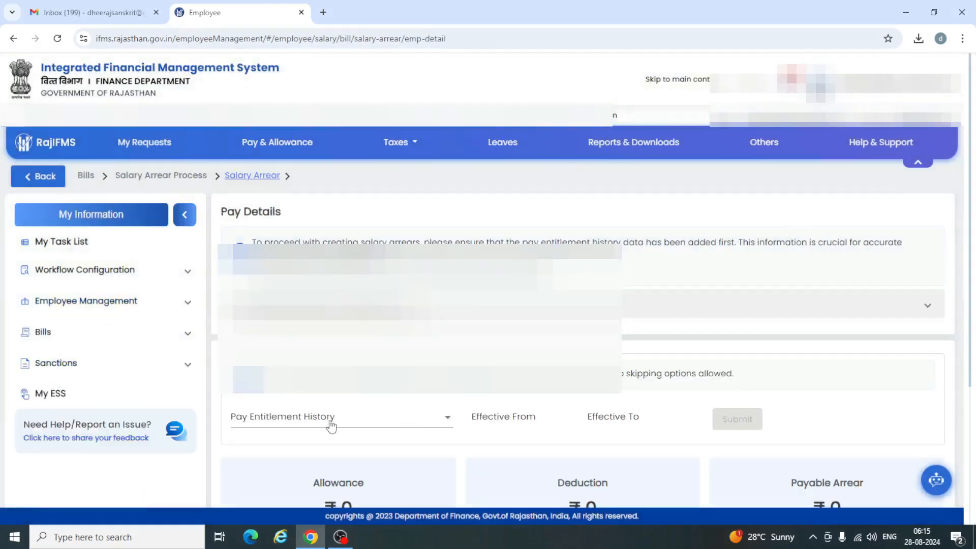
Choose the pay entitlement history Feb 20, 2024-Jun 30, 2024 (Promotion) and submit it to calculate the arrear.
left_click(298, 418)
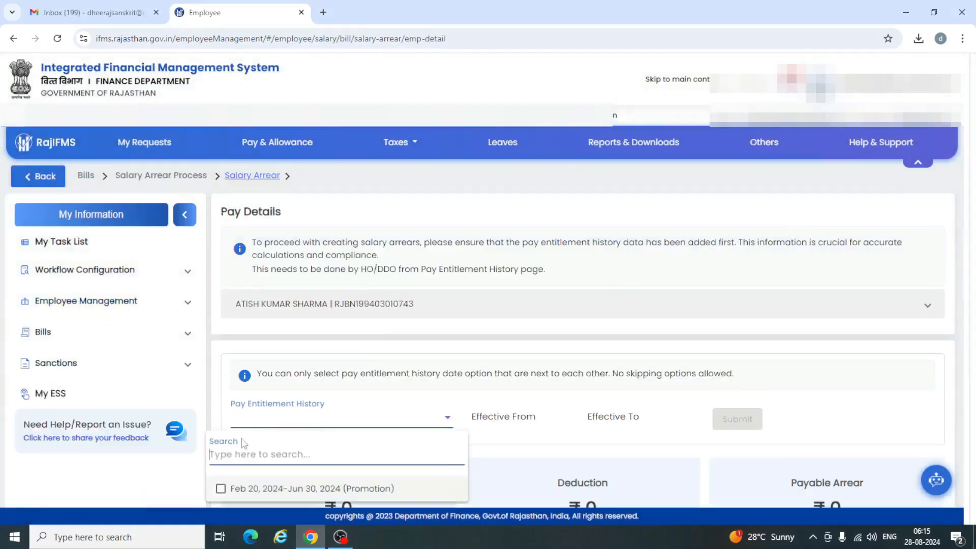
left_click(220, 489)
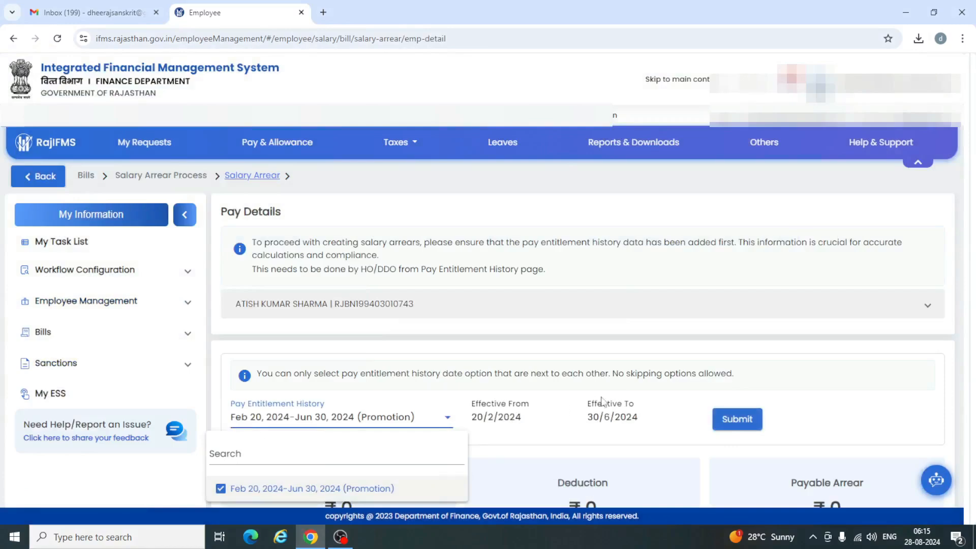
left_click(740, 423)
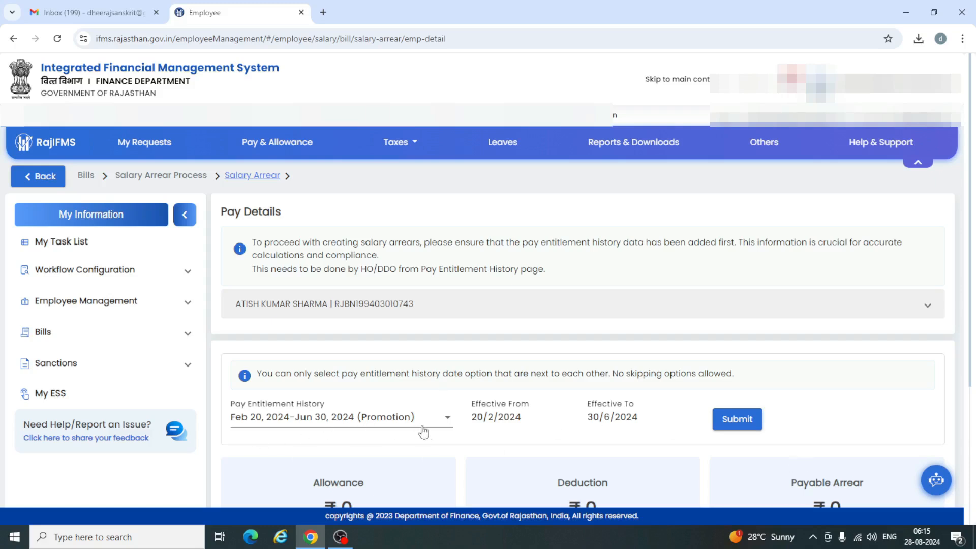
scroll(506, 435, "down", 1)
scroll(506, 436, "down", 2)
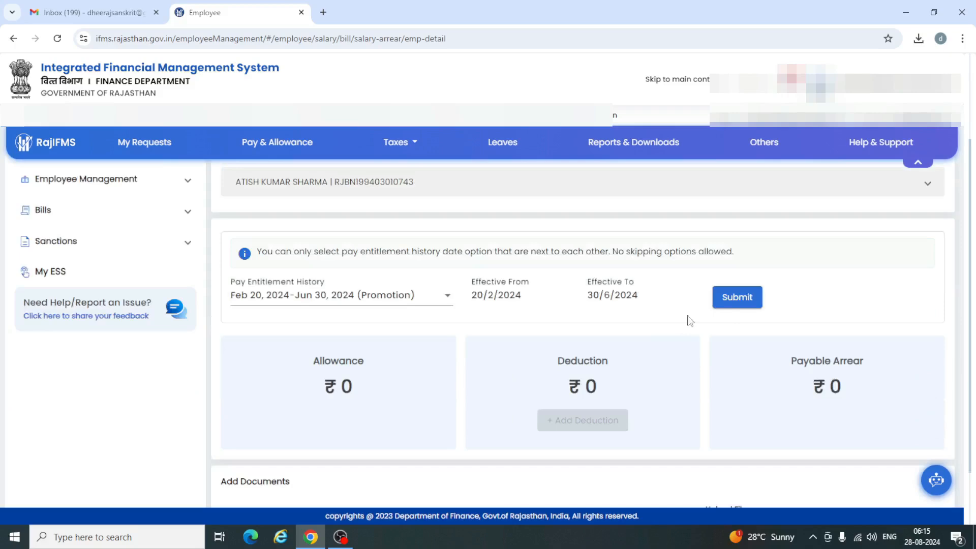
left_click(738, 299)
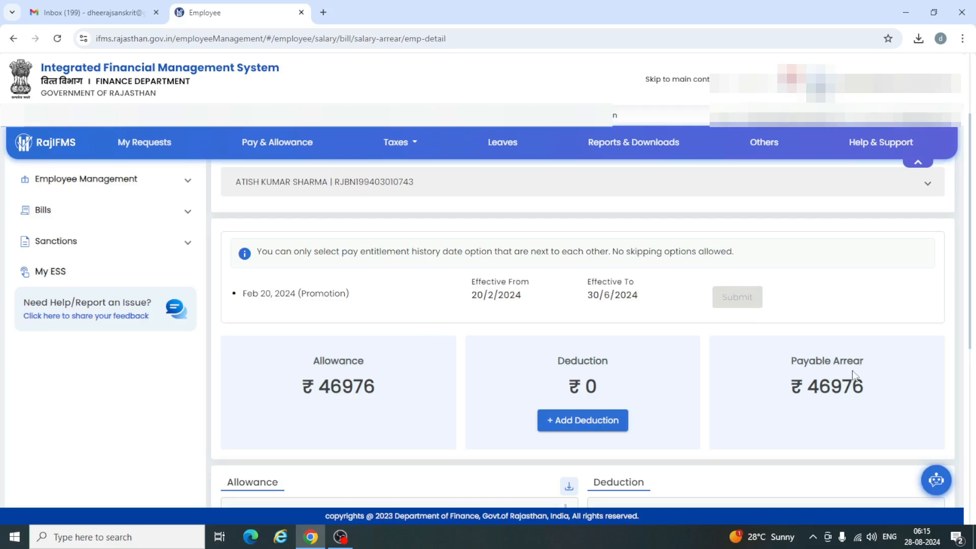
Try adding an Income Tax (202) deduction, examine its monthly due and drawn amounts, and return to the pay details without saving.
left_click(558, 421)
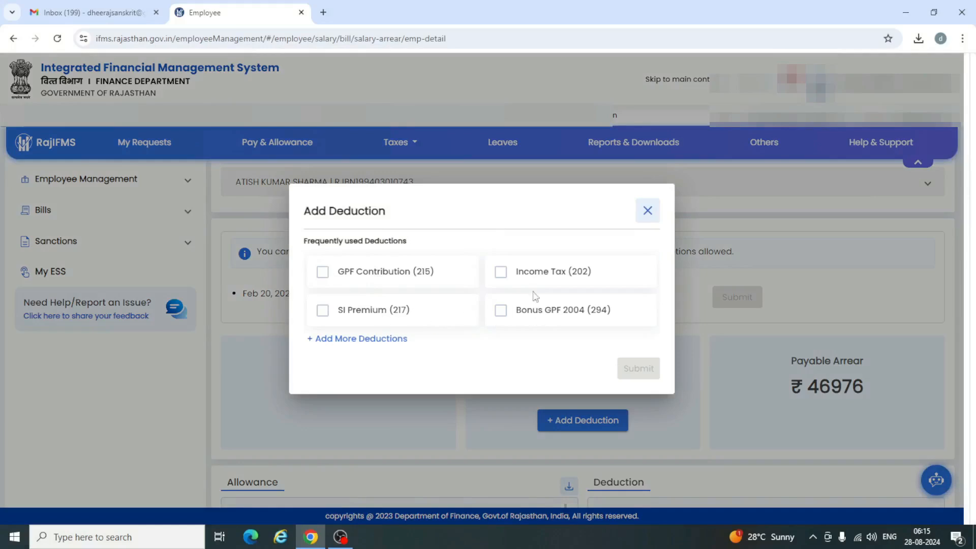
left_click(502, 273)
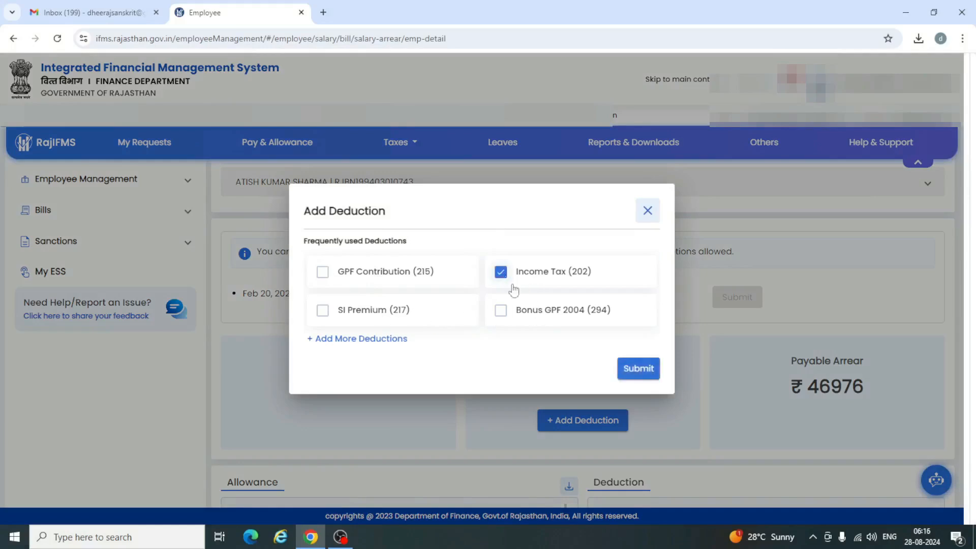
left_click(633, 370)
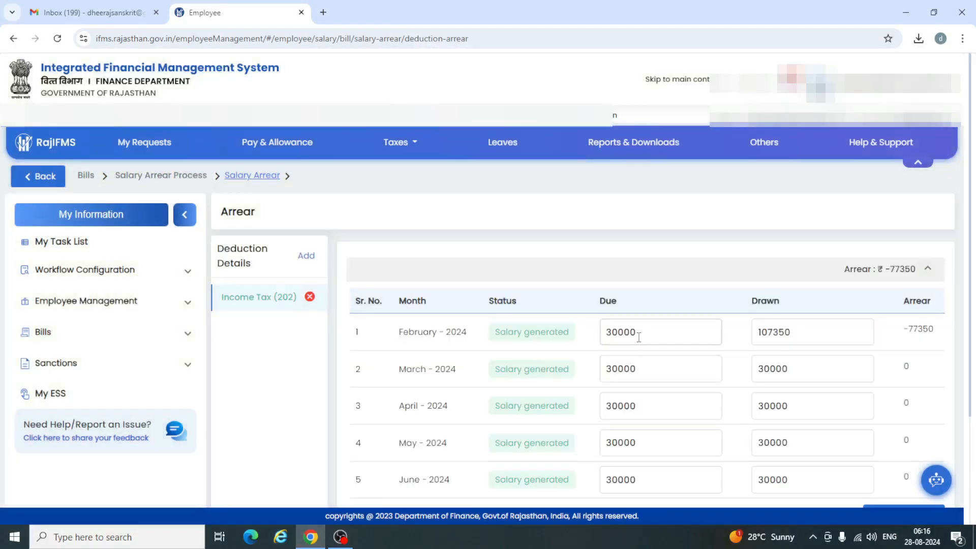
left_click_drag(639, 337, 606, 339)
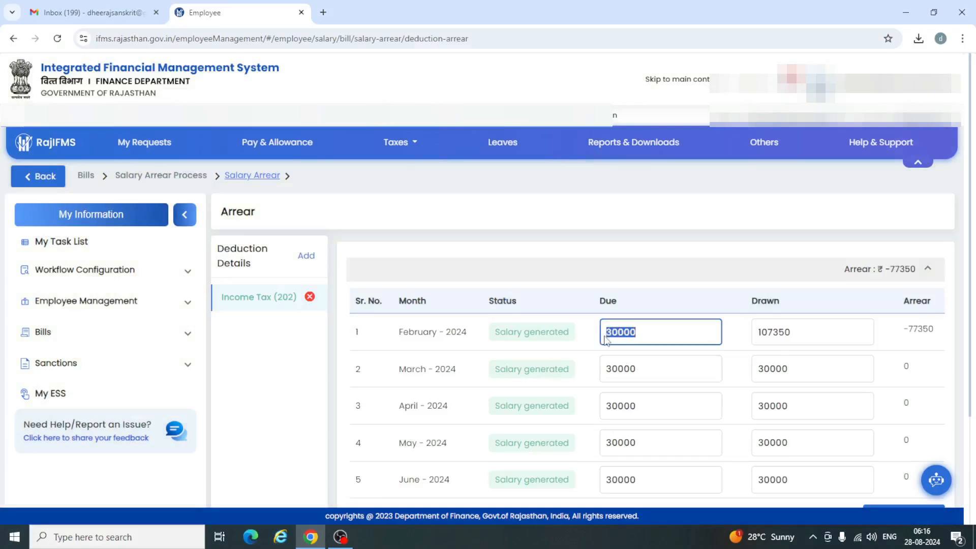
left_click(644, 334)
scroll(346, 481, "down", 3)
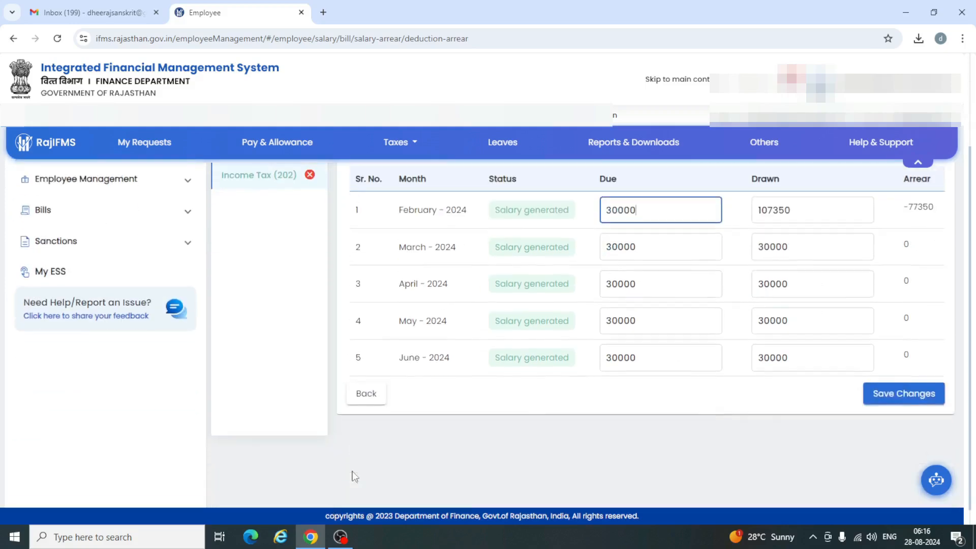
left_click(367, 394)
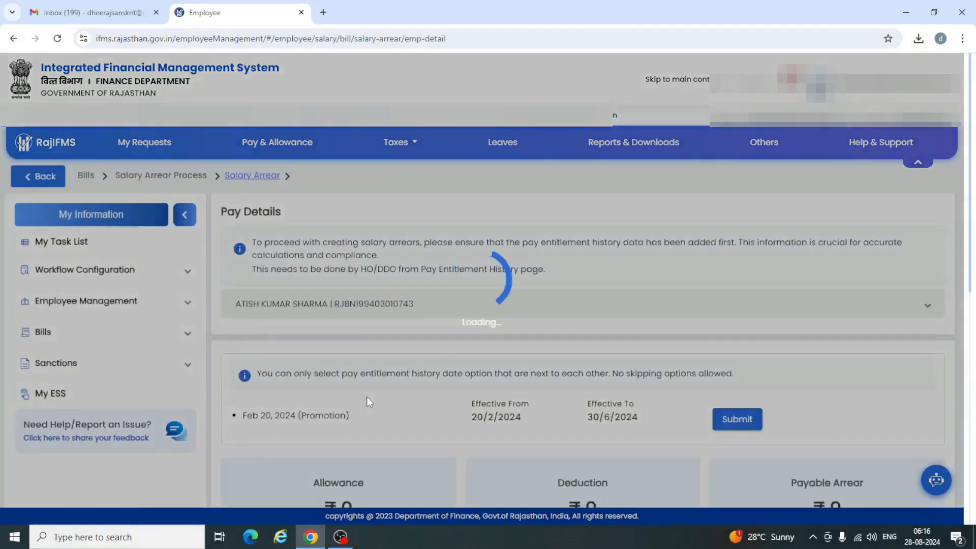
Upload order salary arrear.pdf from the Desktop as a document of type Salary Arrear with the description "sanction".
scroll(436, 369, "down", 8)
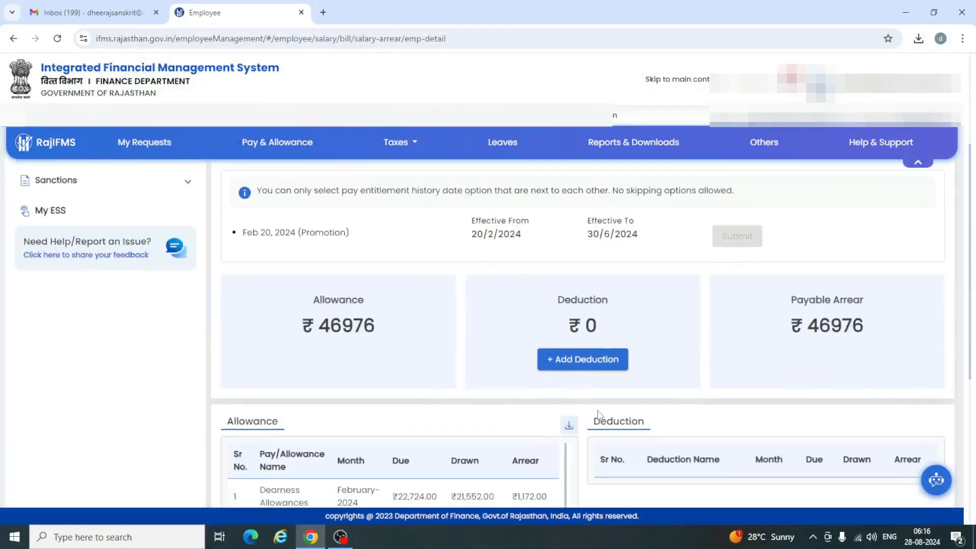
scroll(356, 437, "down", 1)
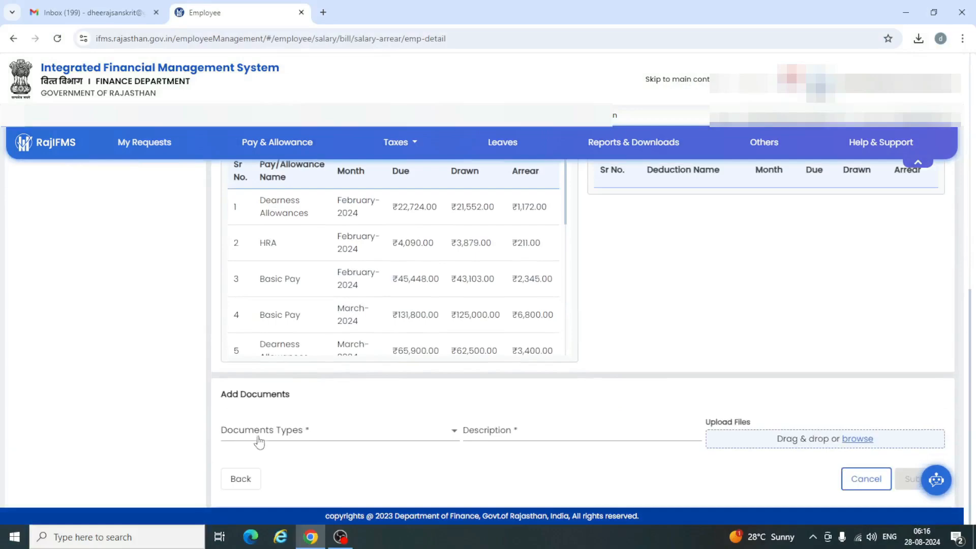
left_click(257, 438)
left_click(249, 450)
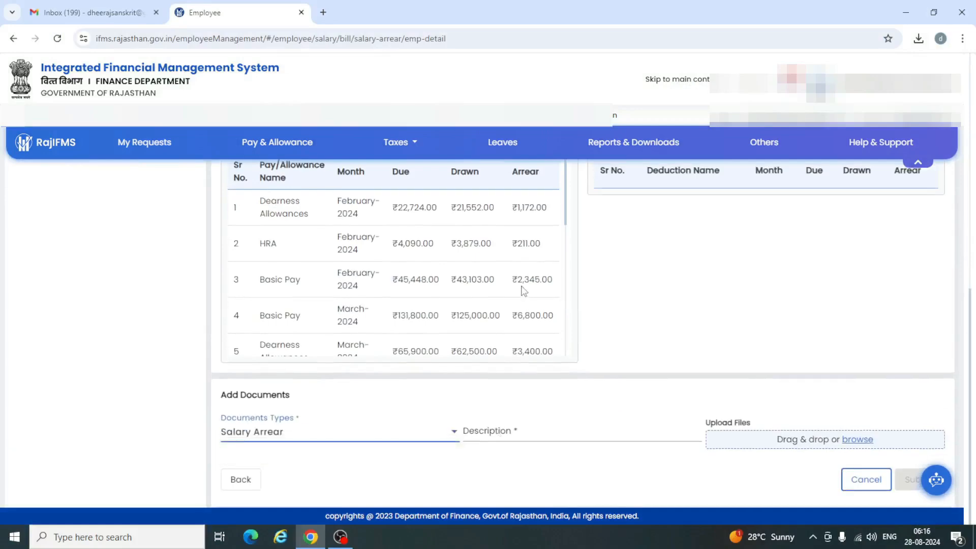
scroll(514, 293, "up", 1)
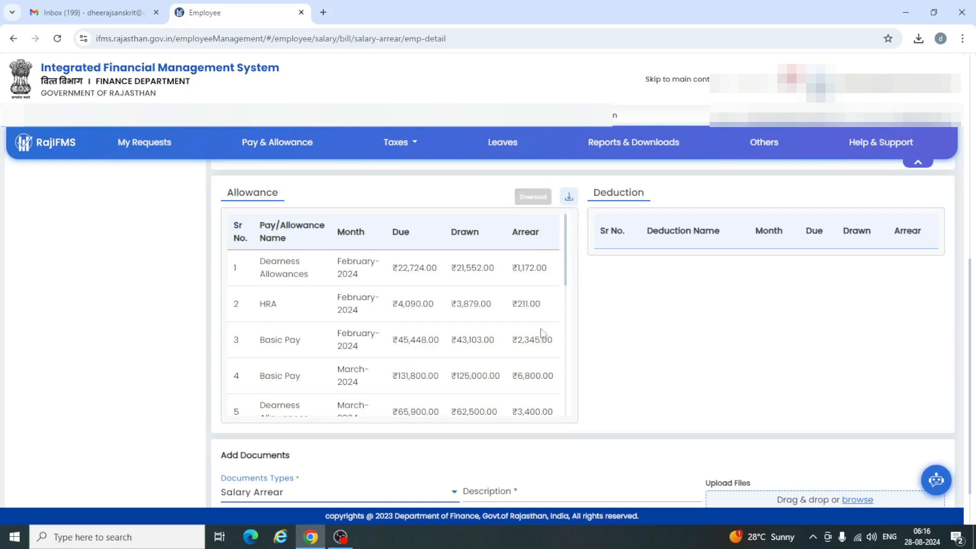
left_click(493, 490)
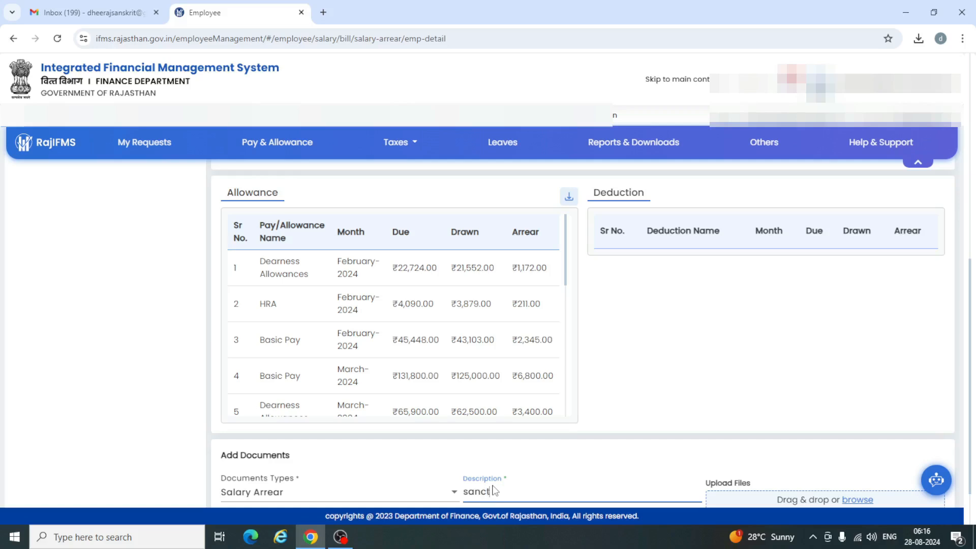
left_click(865, 500)
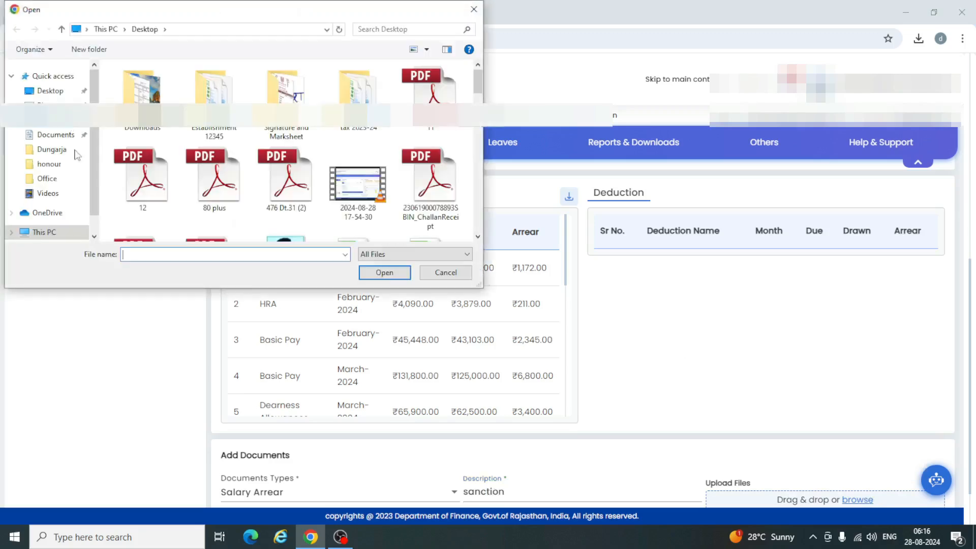
type("order")
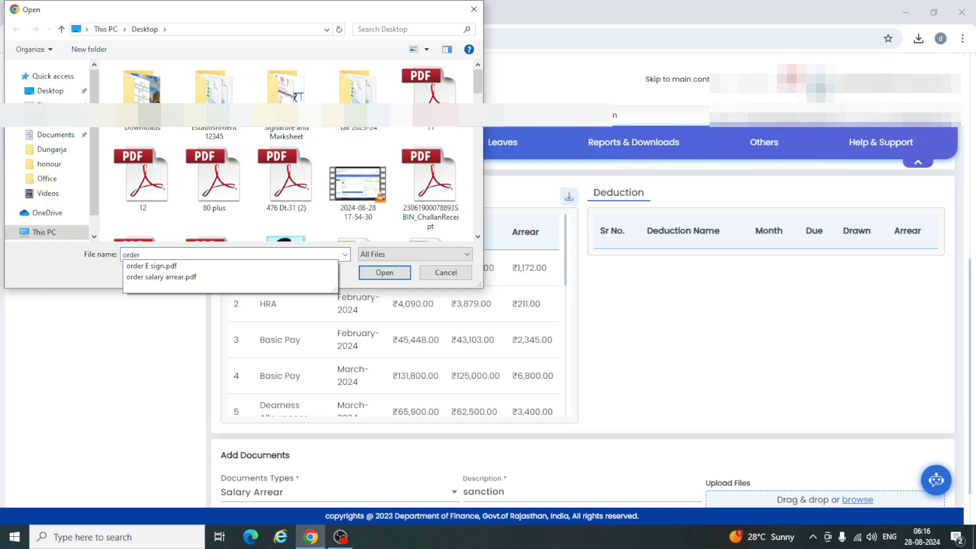
left_click(167, 277)
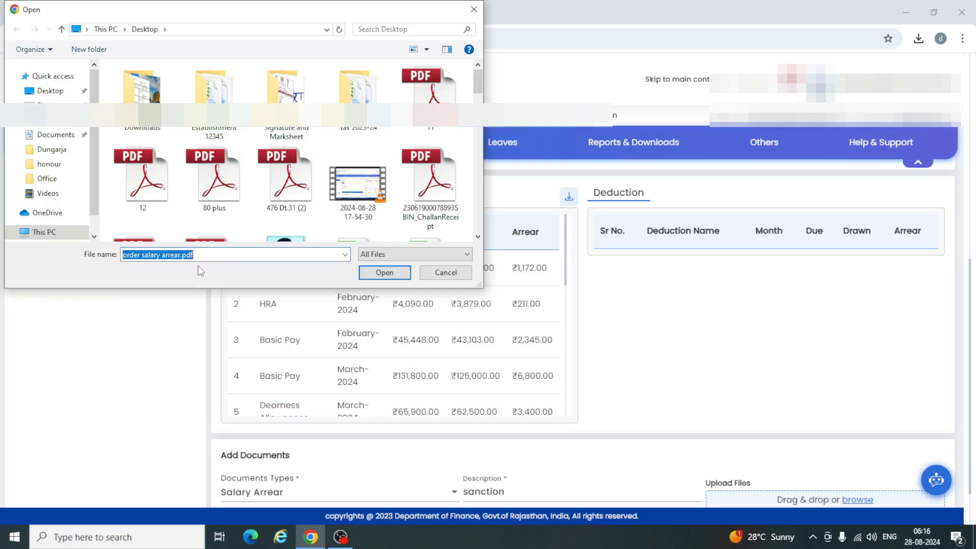
left_click(370, 270)
scroll(767, 370, "down", 3)
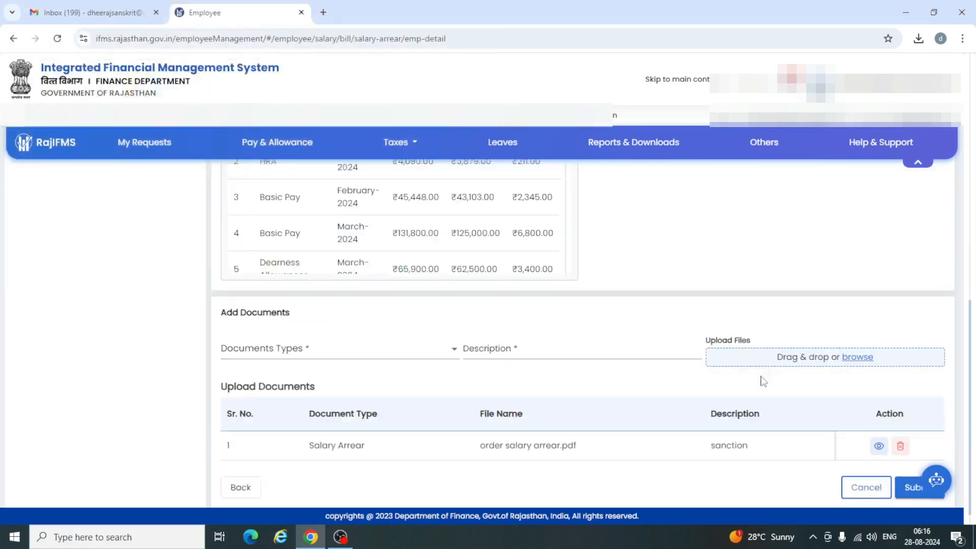
Submit the salary arrear request, confirm the submission and close the success message.
left_click(911, 481)
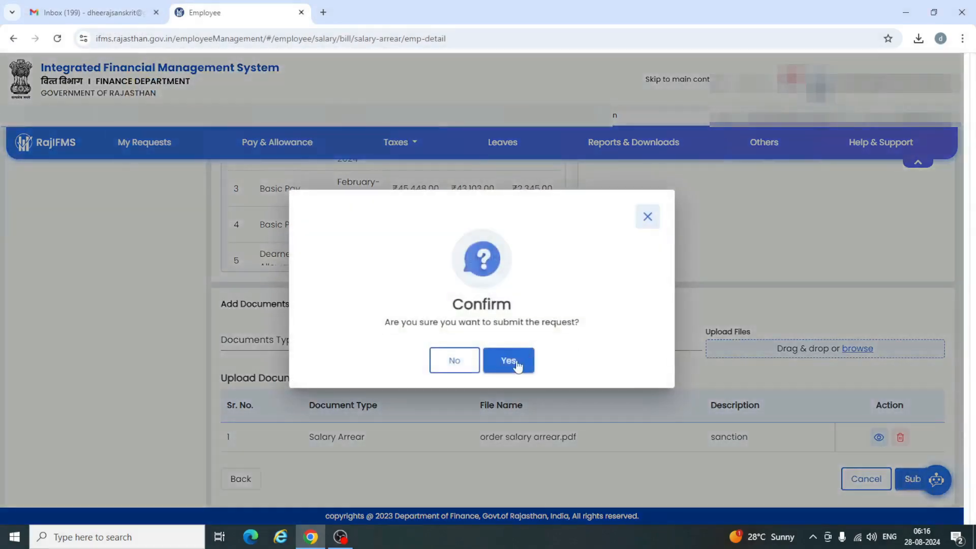
left_click(515, 362)
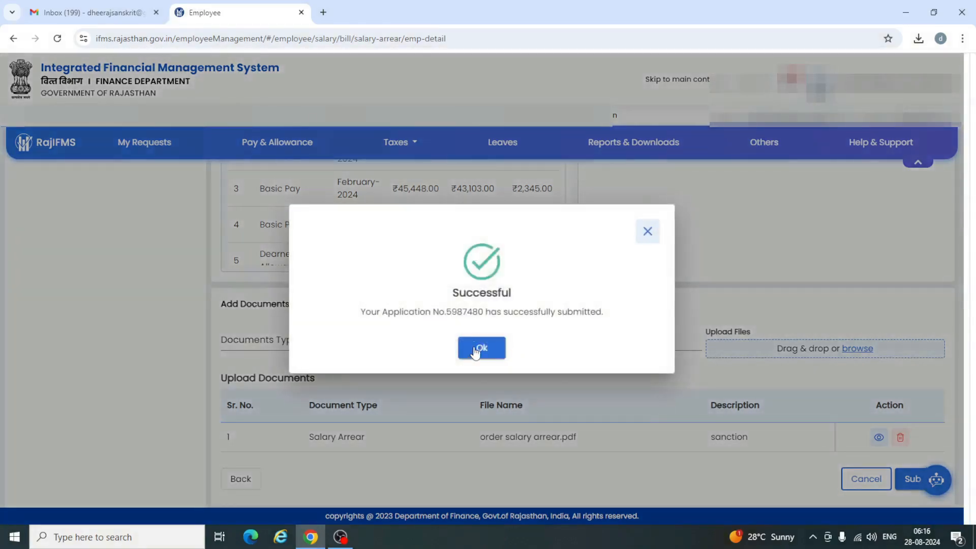
left_click(476, 351)
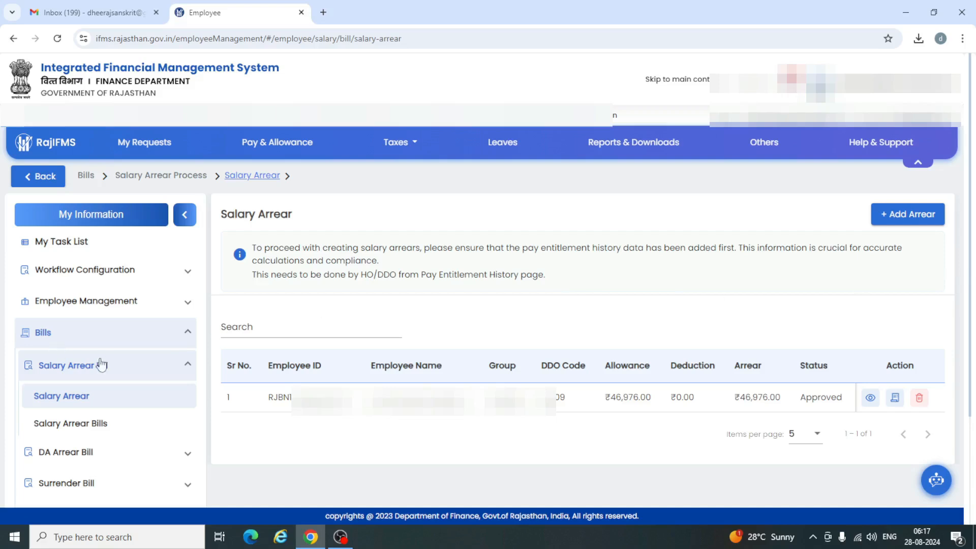
left_click(188, 334)
left_click(187, 334)
left_click(93, 368)
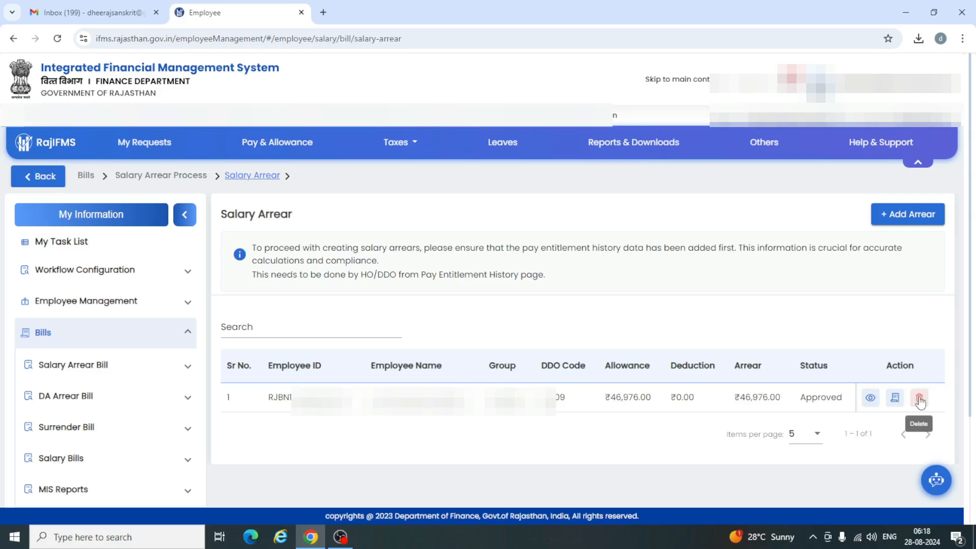
Generate the bill for the approved salary arrear request, confirm it for pay month 8 and close the success message.
left_click(896, 402)
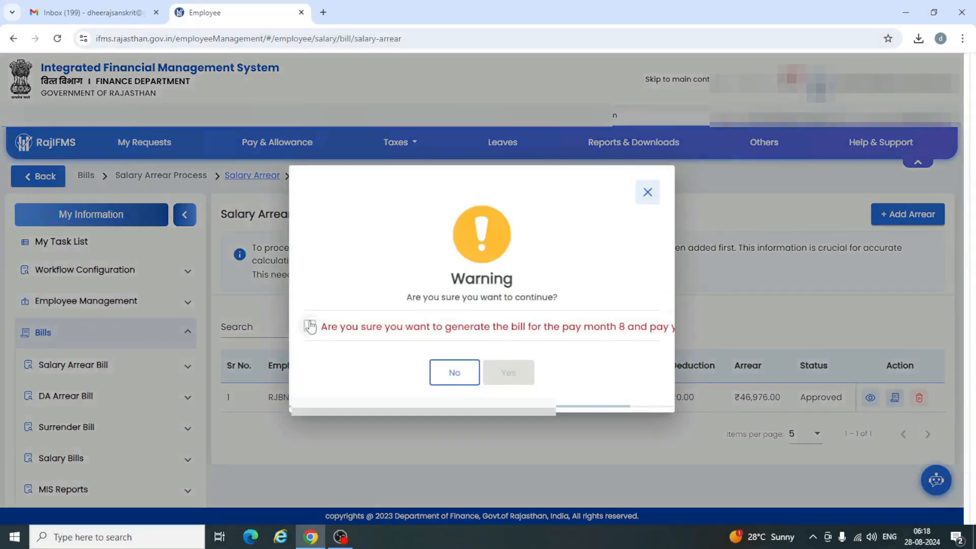
left_click(310, 326)
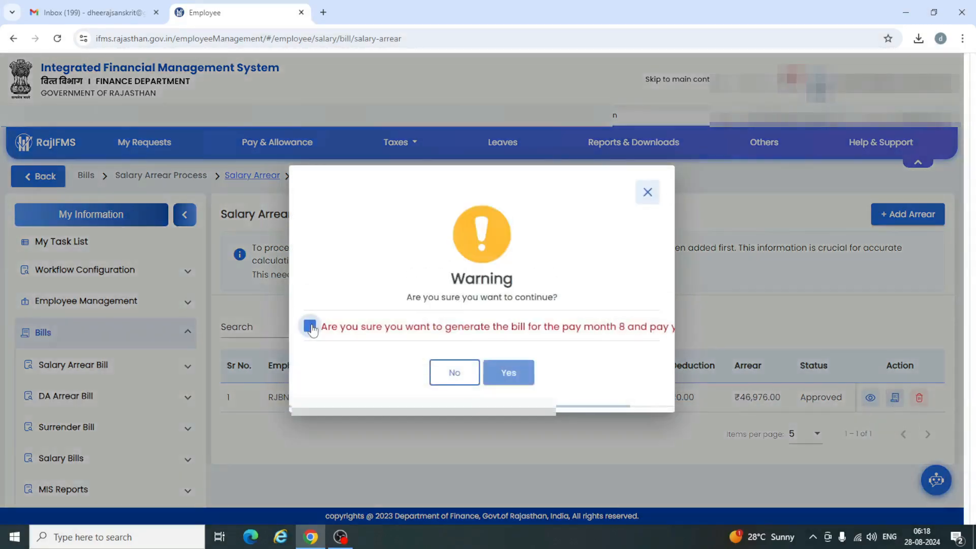
left_click(514, 375)
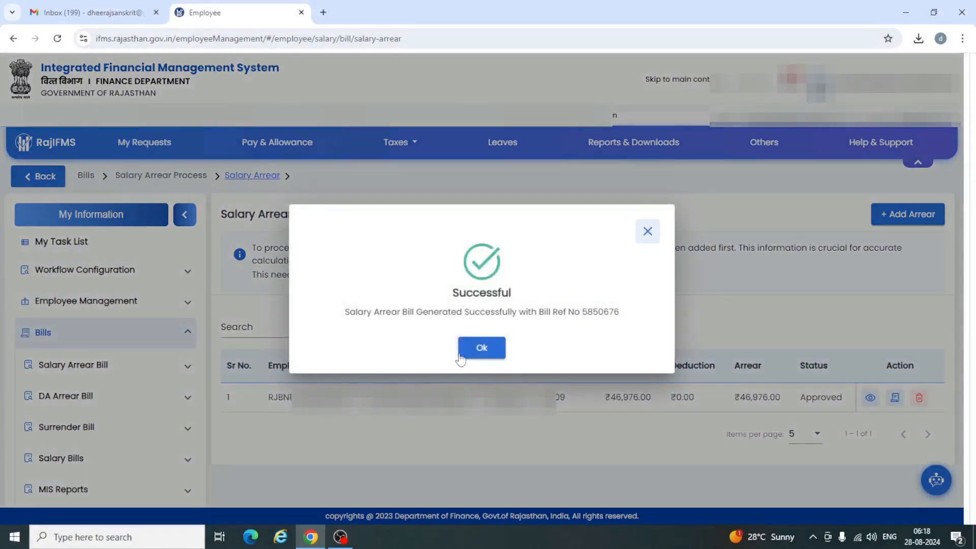
left_click(483, 350)
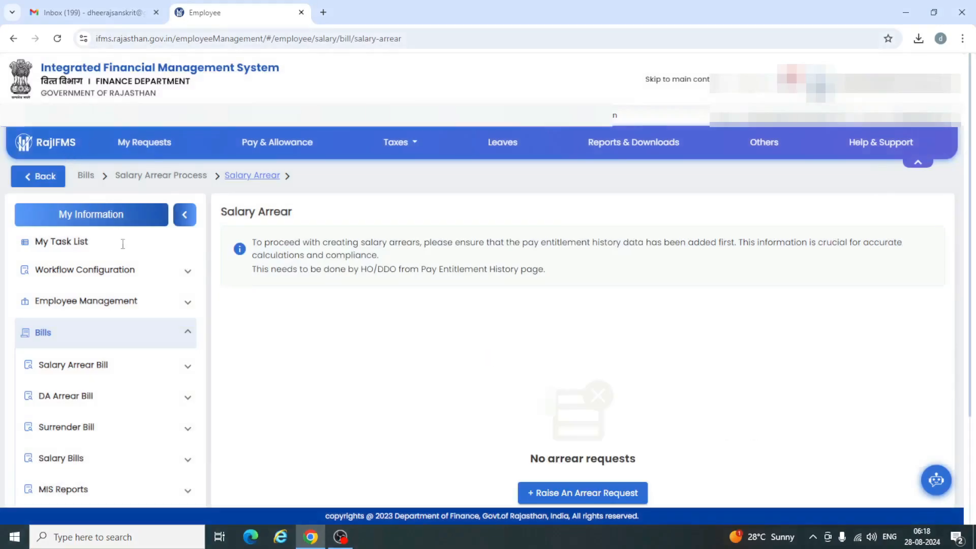
Open the Salary Arrear Bills list and search for bills of financial year 2024-2025, month AUGUST-2024.
left_click(173, 369)
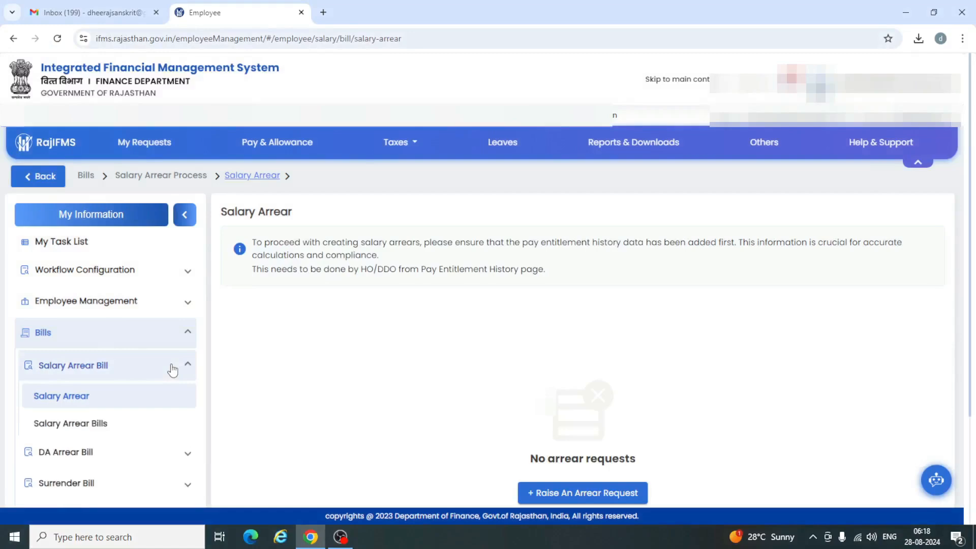
left_click(66, 427)
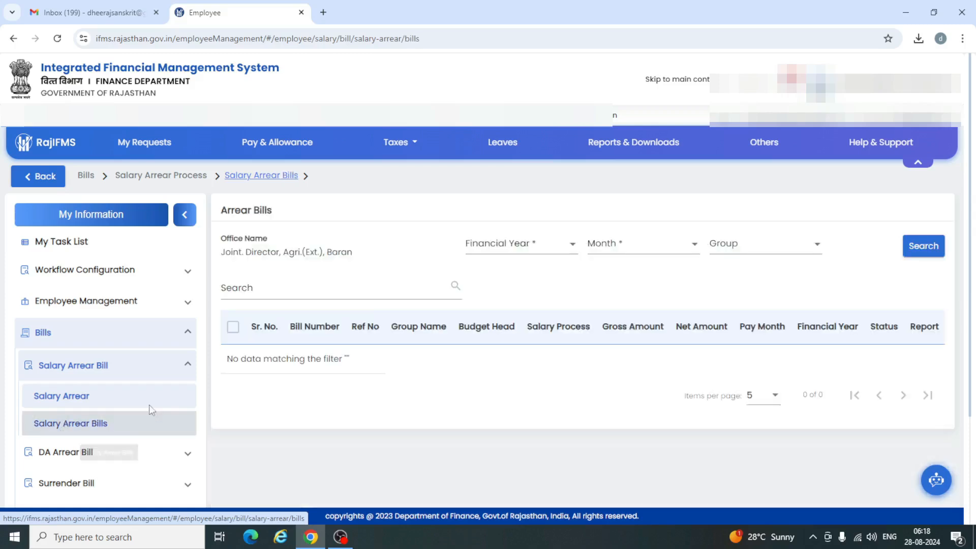
left_click(498, 250)
left_click(488, 270)
left_click(656, 249)
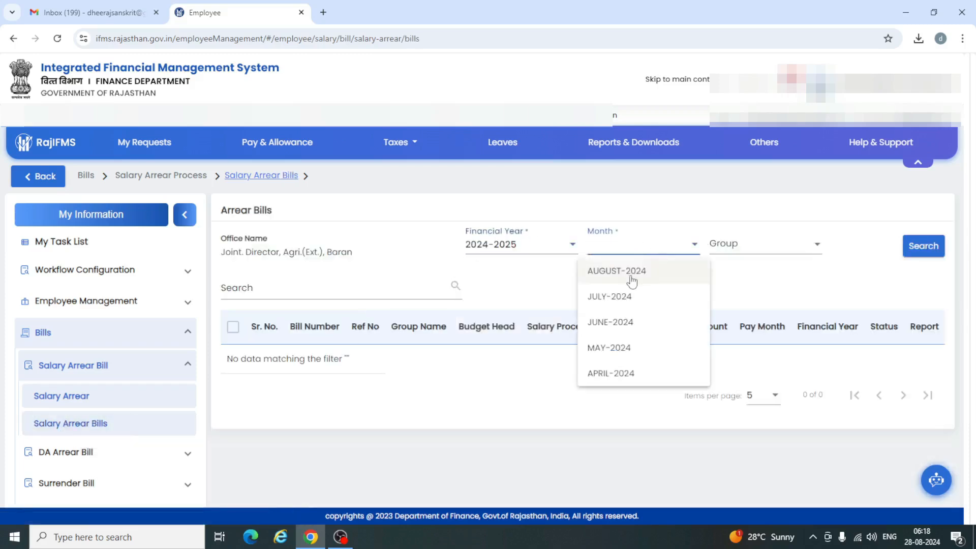
left_click(627, 279)
left_click(933, 248)
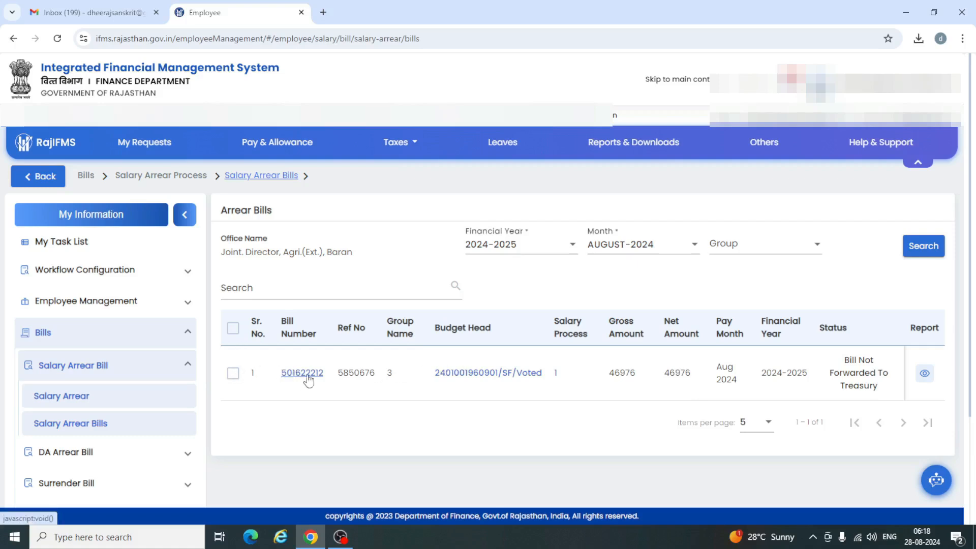
Open the listed arrear bill's details, view its report and examine the monthly allowances and deductions.
left_click(303, 373)
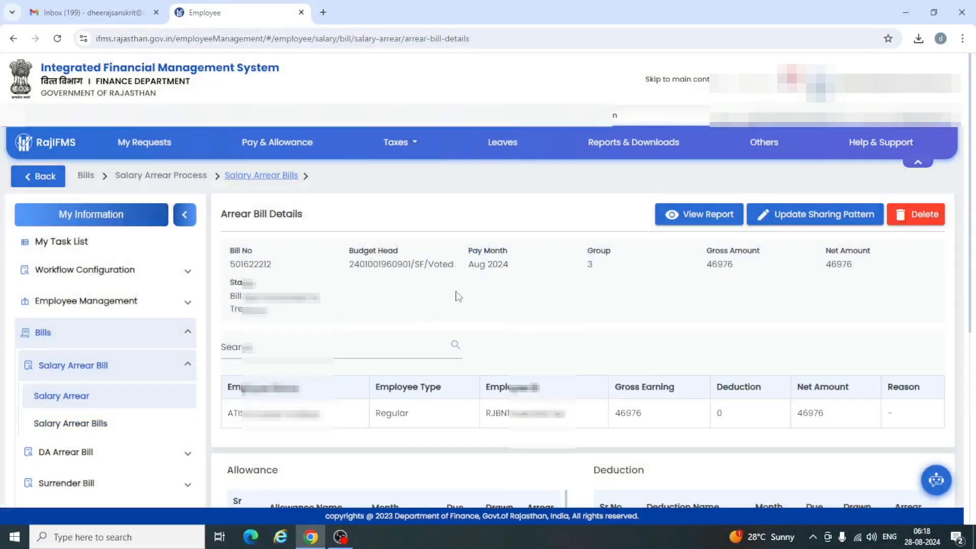
left_click(691, 216)
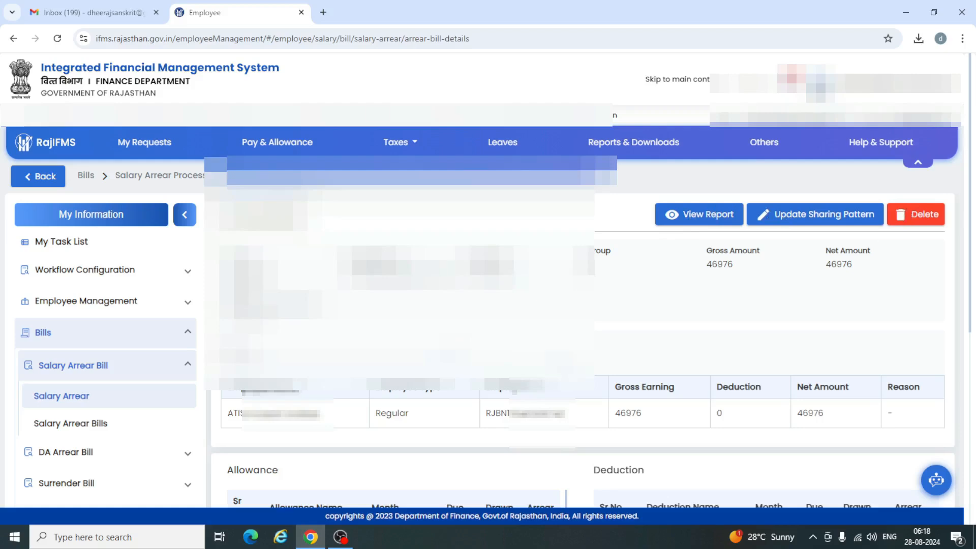
scroll(728, 377, "down", 5)
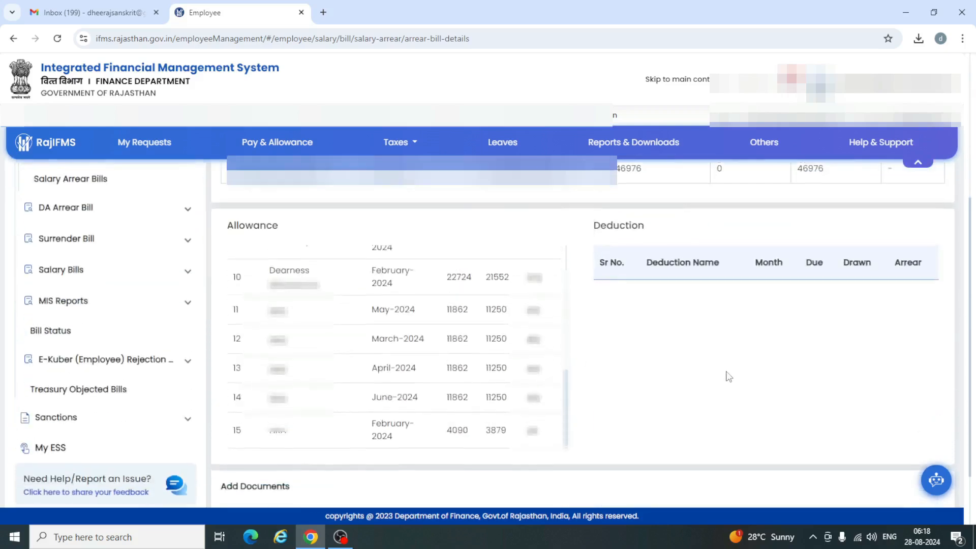
scroll(728, 376, "down", 2)
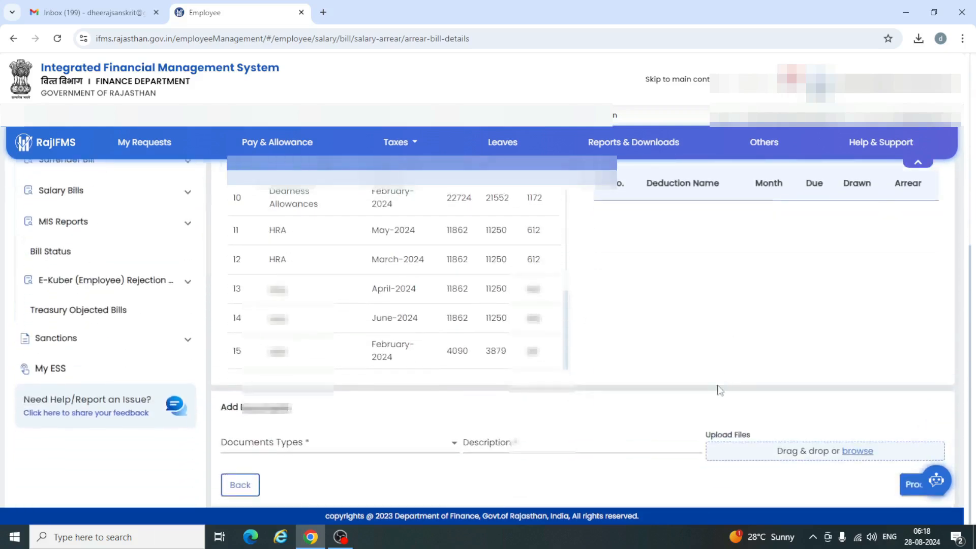
Upload order salary arrear.pdf from the Desktop to the bill as document type Other with the description "sss".
left_click(293, 446)
left_click(244, 405)
left_click(500, 444)
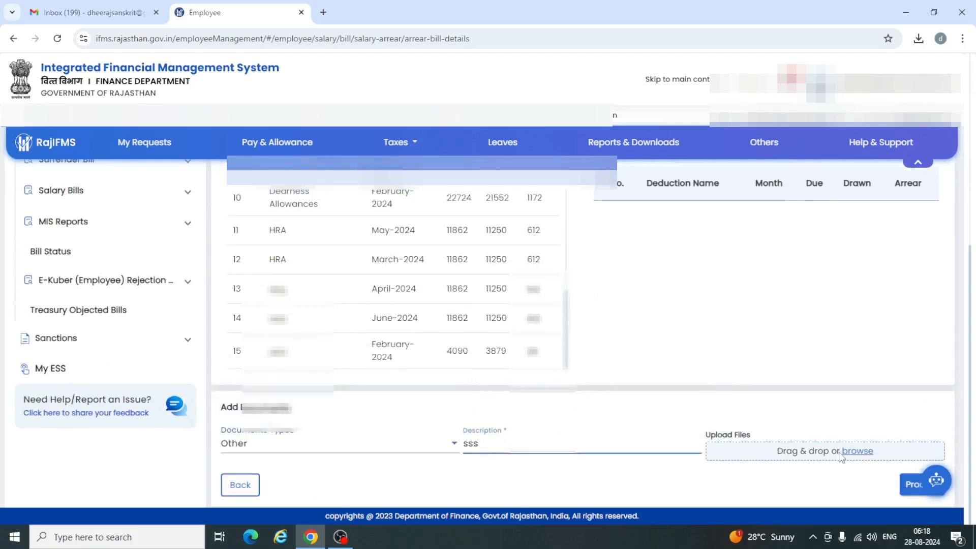
left_click(858, 453)
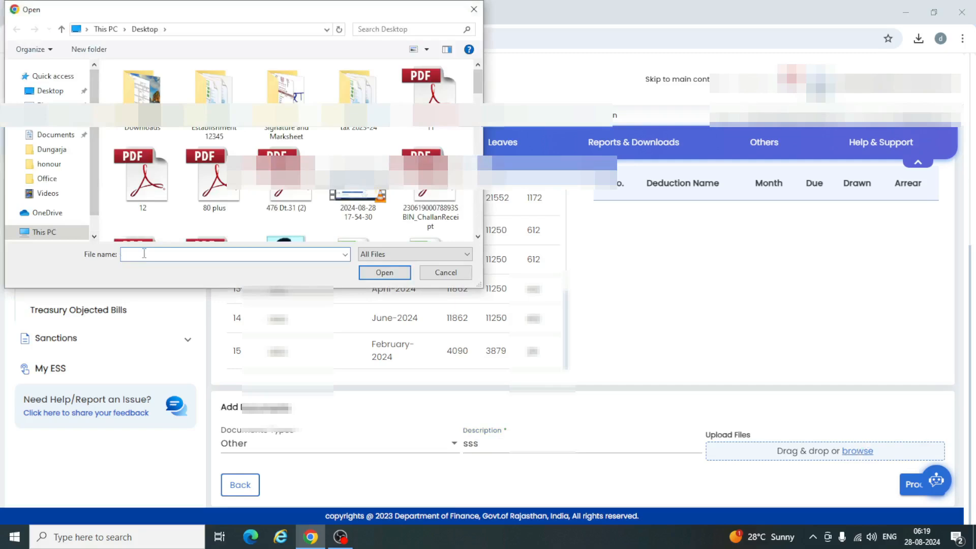
type("ordr")
key("BackSpace")
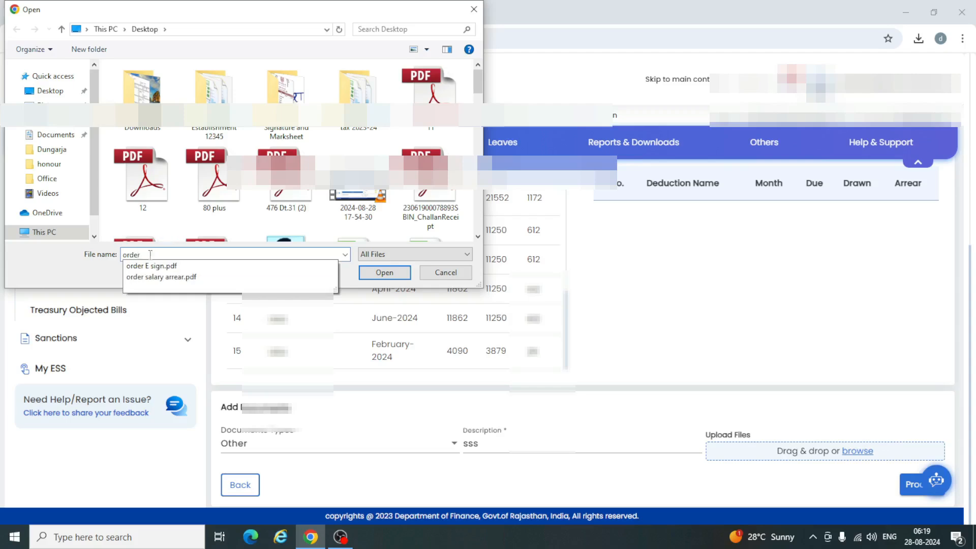
left_click(157, 277)
left_click(385, 273)
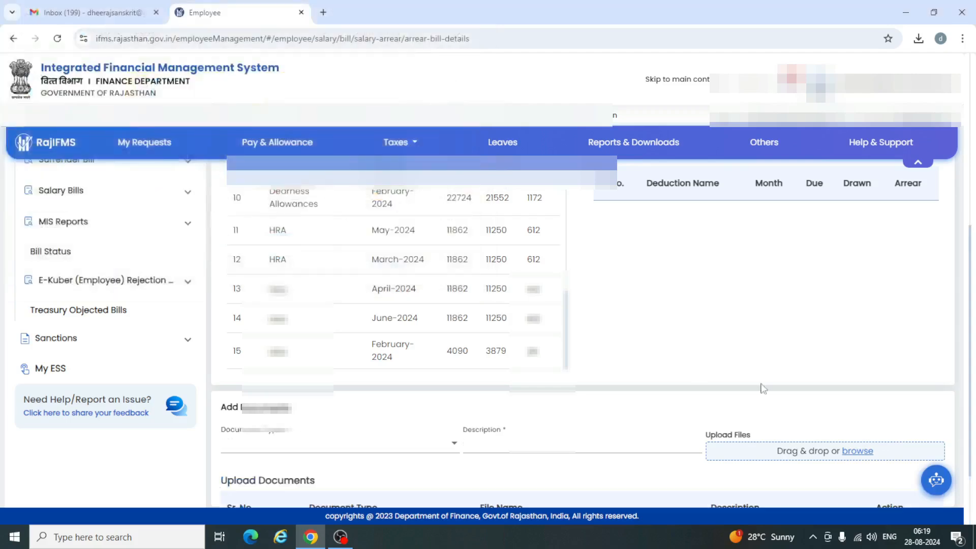
Proceed with the arrear bill and accept all the listed certification statements for the confirmation.
left_click(920, 484)
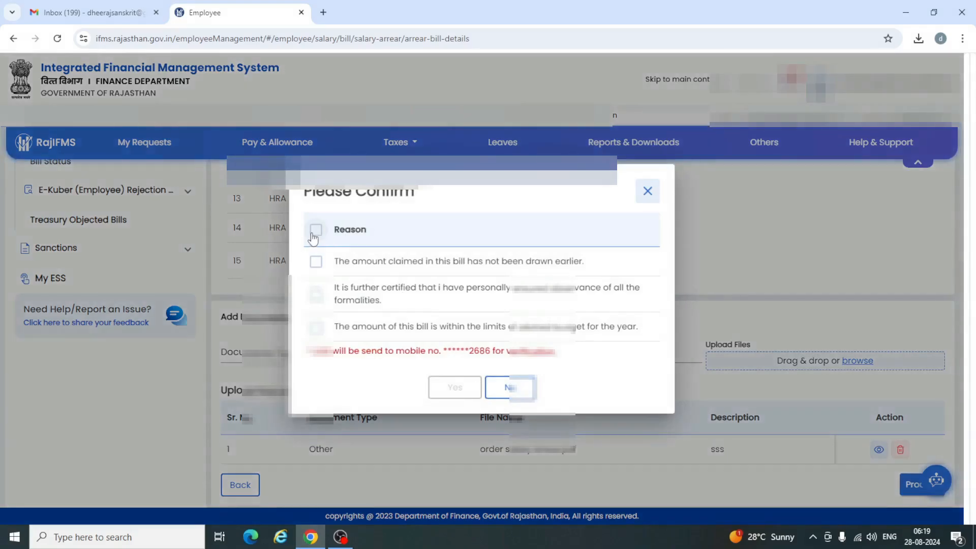
left_click(315, 231)
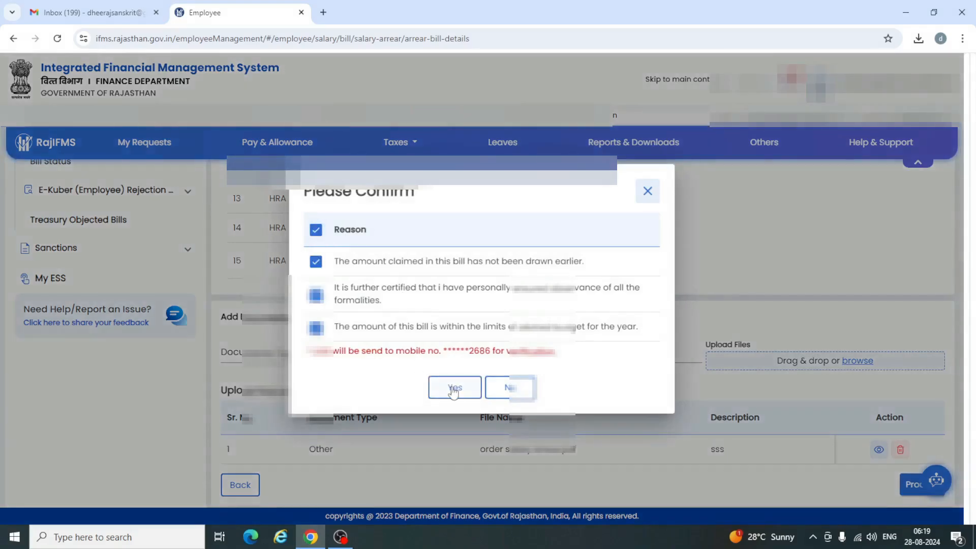